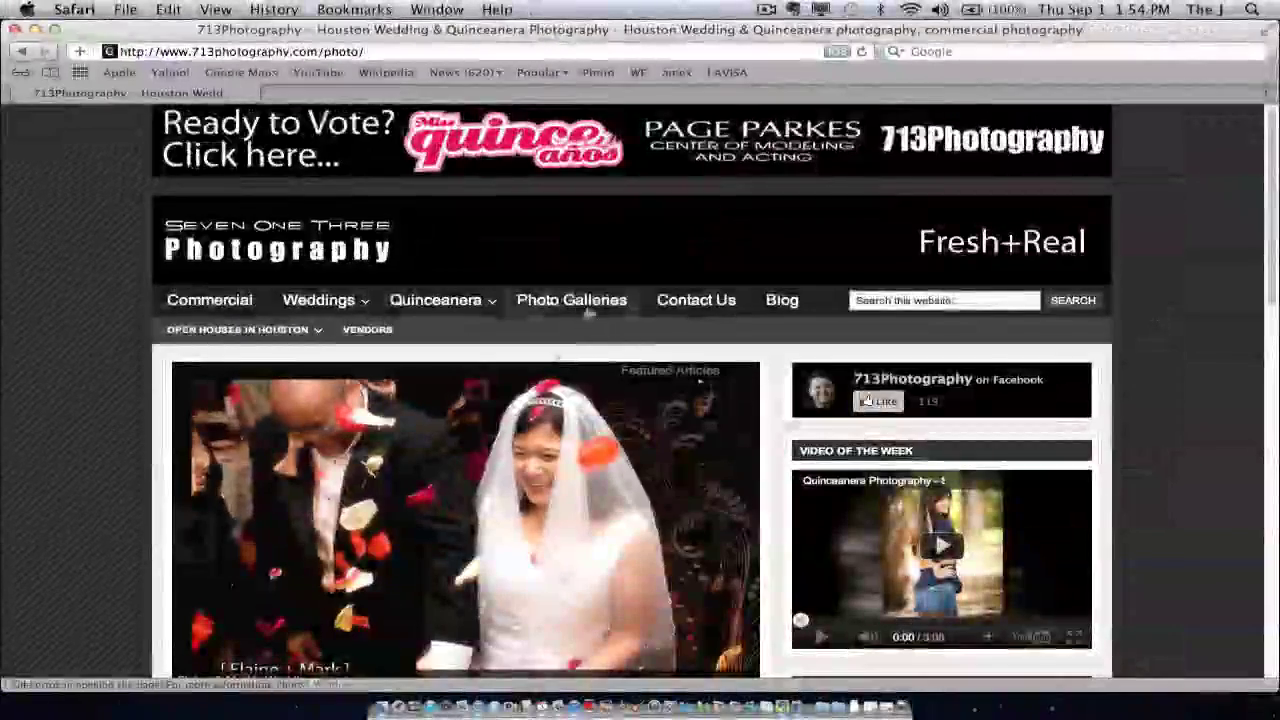
# Go to the photographer's galleries and open Miss Quince Años Magazine - Kiero Ser Portada (97 photos)
pyautogui.click(577, 302)
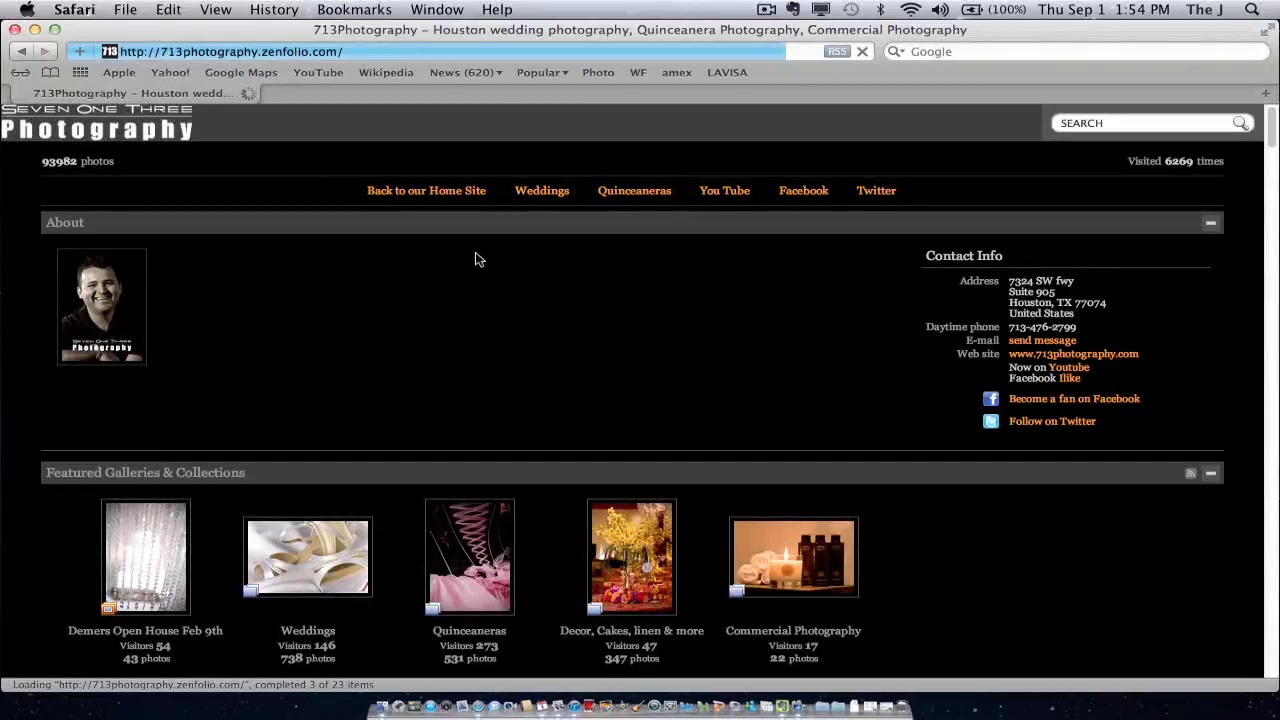
pyautogui.moveTo(1272, 140); pyautogui.dragTo(1265, 170)
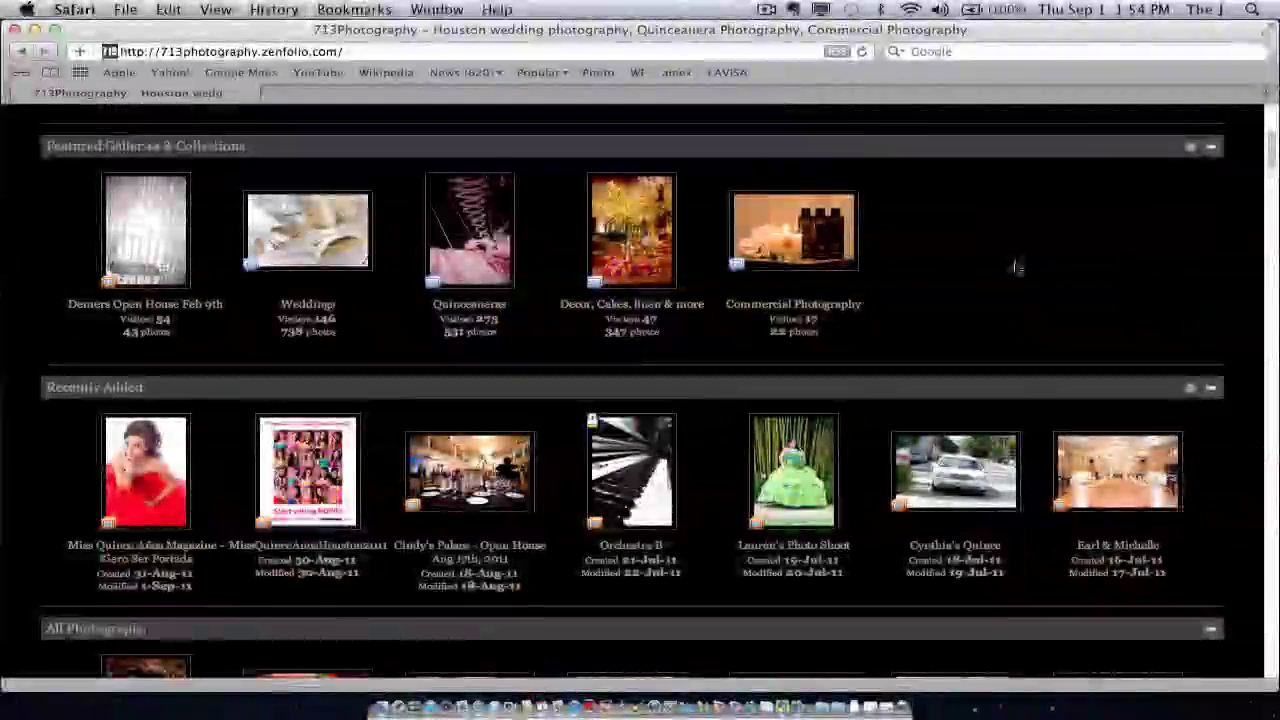
pyautogui.click(120, 480)
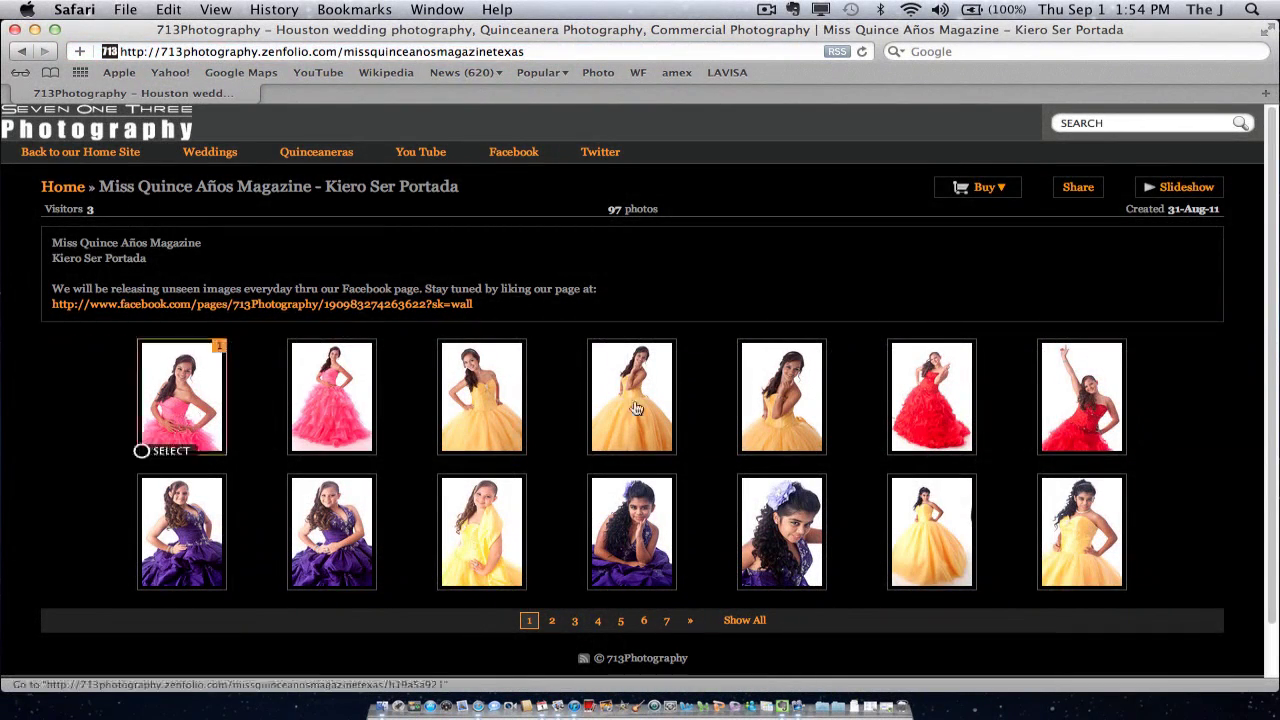
pyautogui.moveTo(1272, 290)
pyautogui.mouseDown()
pyautogui.moveTo(1272, 328)
pyautogui.moveTo(1272, 293)
pyautogui.mouseUp()
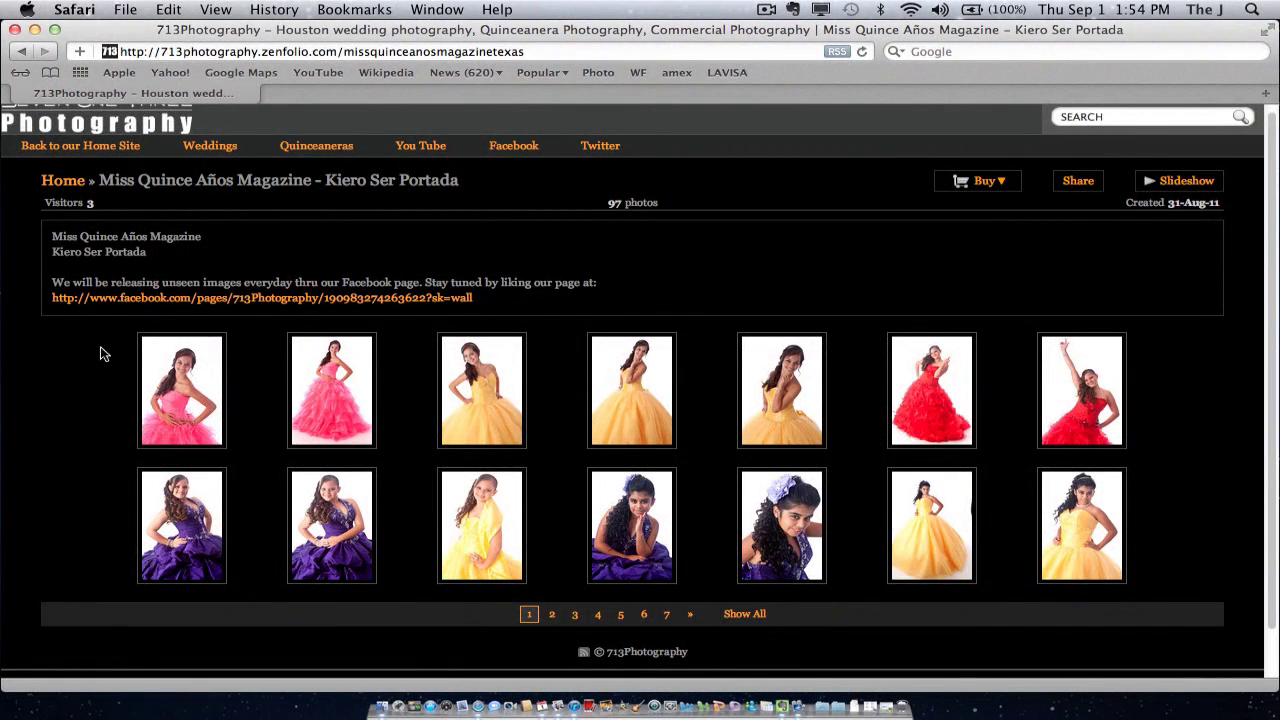
pyautogui.moveTo(146, 405)
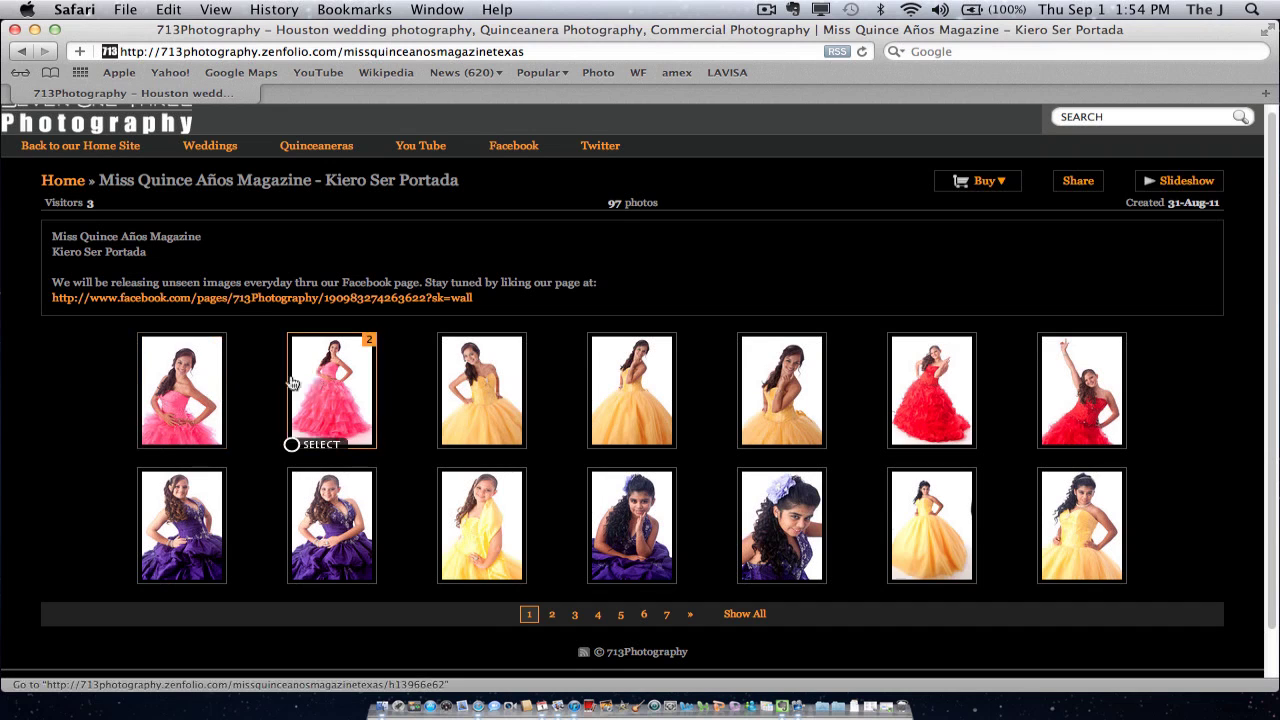
# View the first photo, the girl in the pink dress, full size and show its share links
pyautogui.click(183, 383)
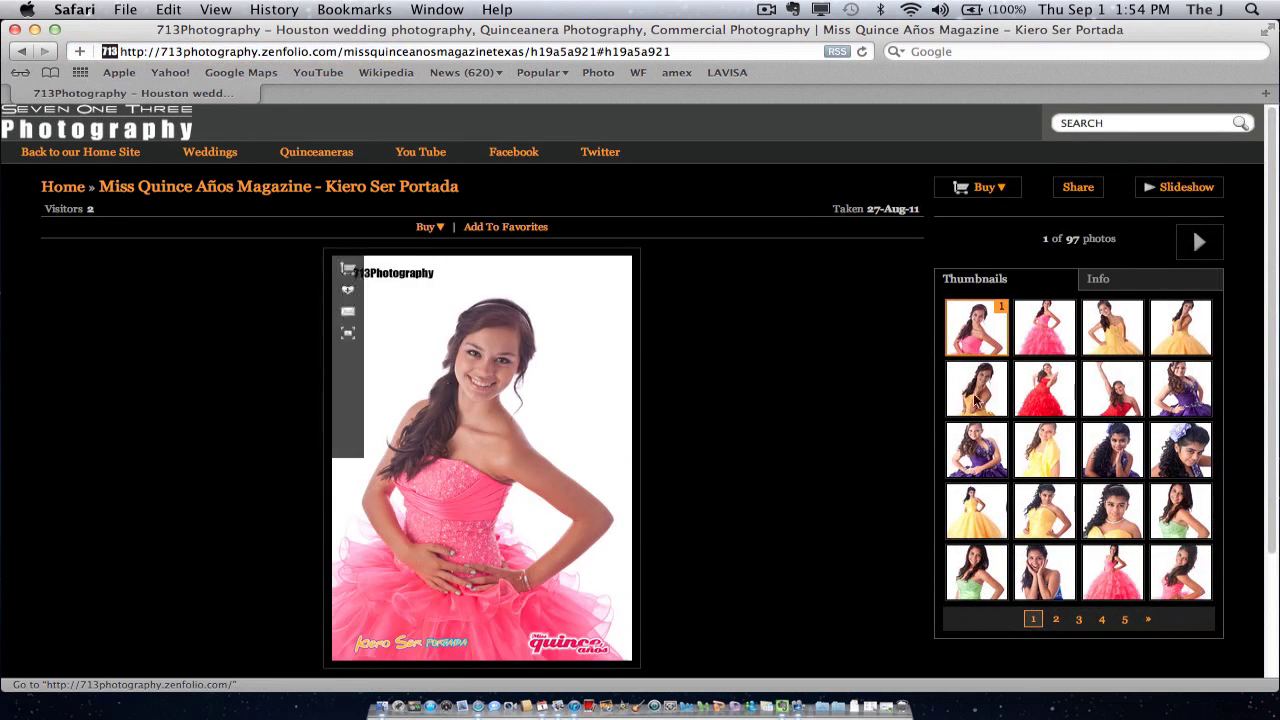
pyautogui.moveTo(1273, 256); pyautogui.dragTo(1272, 277)
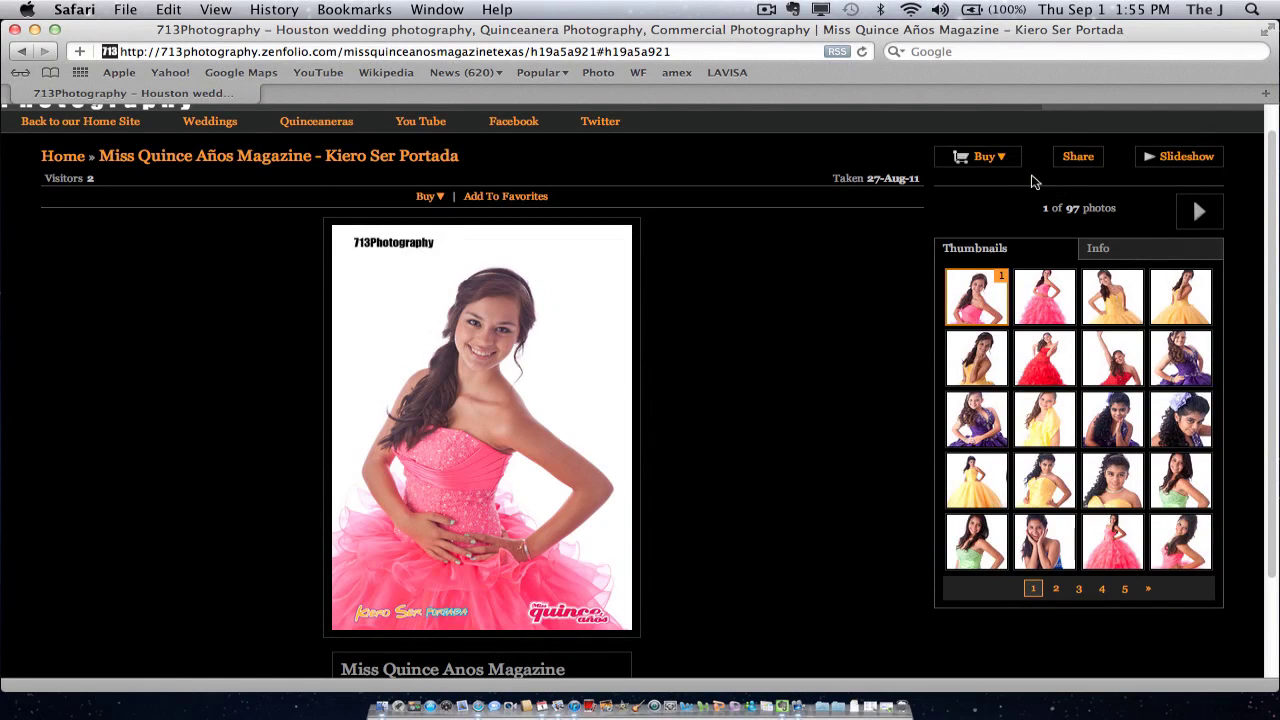
pyautogui.click(1078, 158)
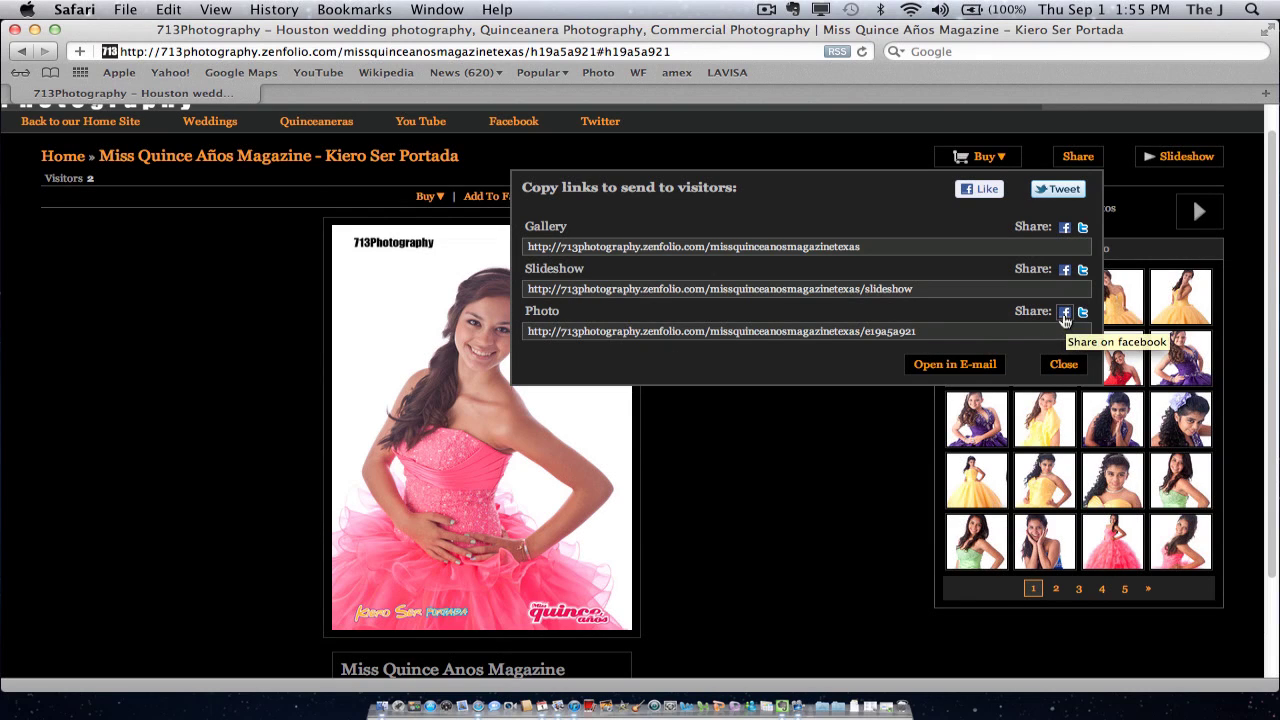
# Preview a Facebook post of the photo link, cancel it, and close the share dialog
pyautogui.click(1065, 314)
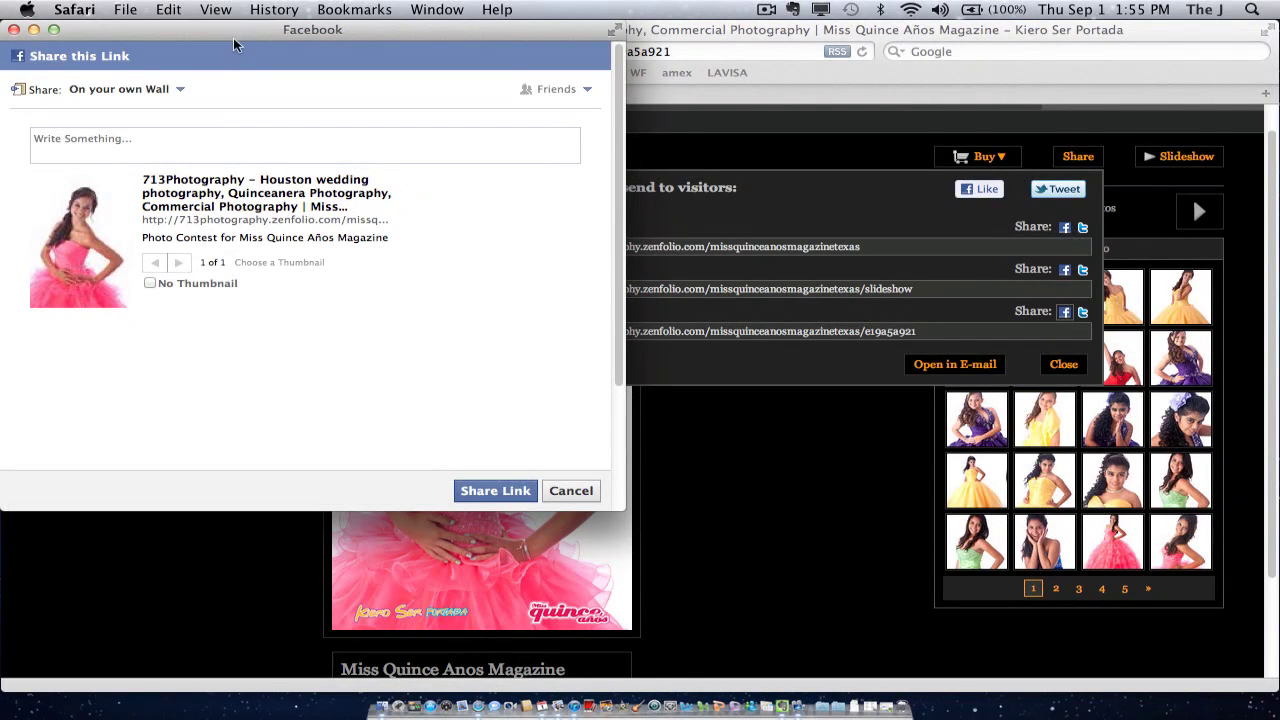
pyautogui.moveTo(231, 36); pyautogui.dragTo(249, 53)
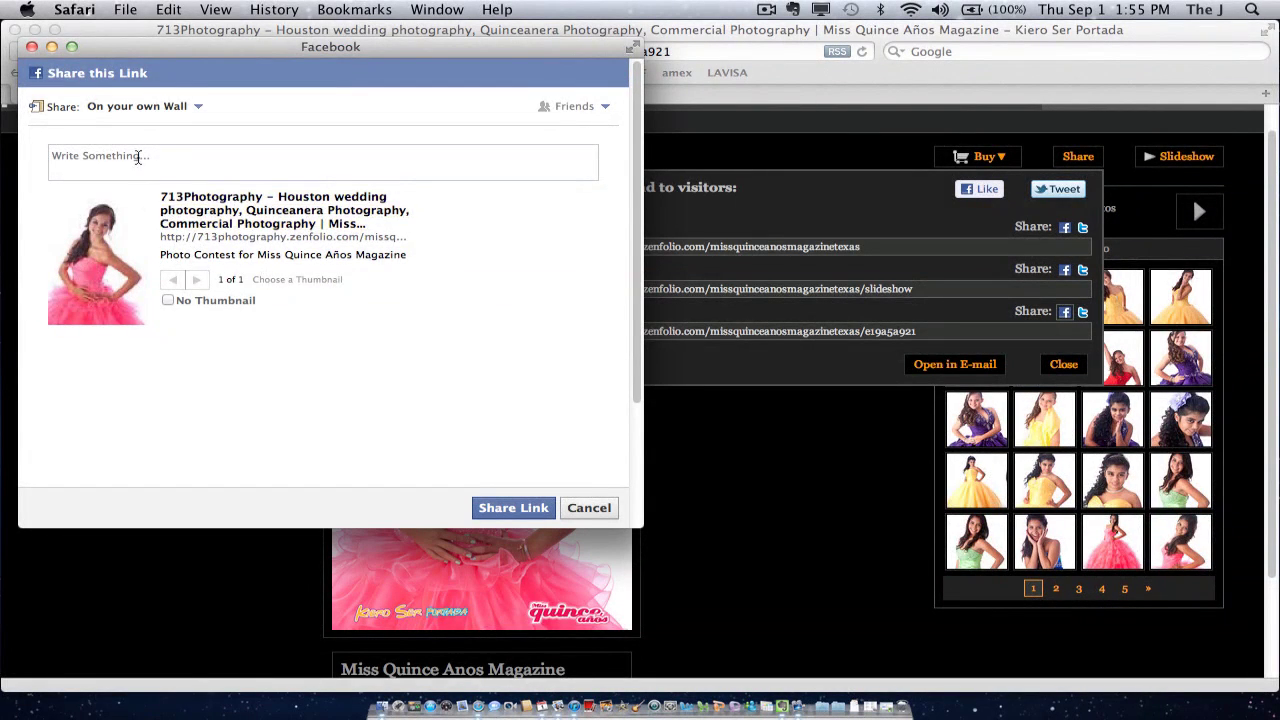
pyautogui.click(72, 158)
pyautogui.click(150, 106)
pyautogui.click(296, 112)
pyautogui.click(588, 508)
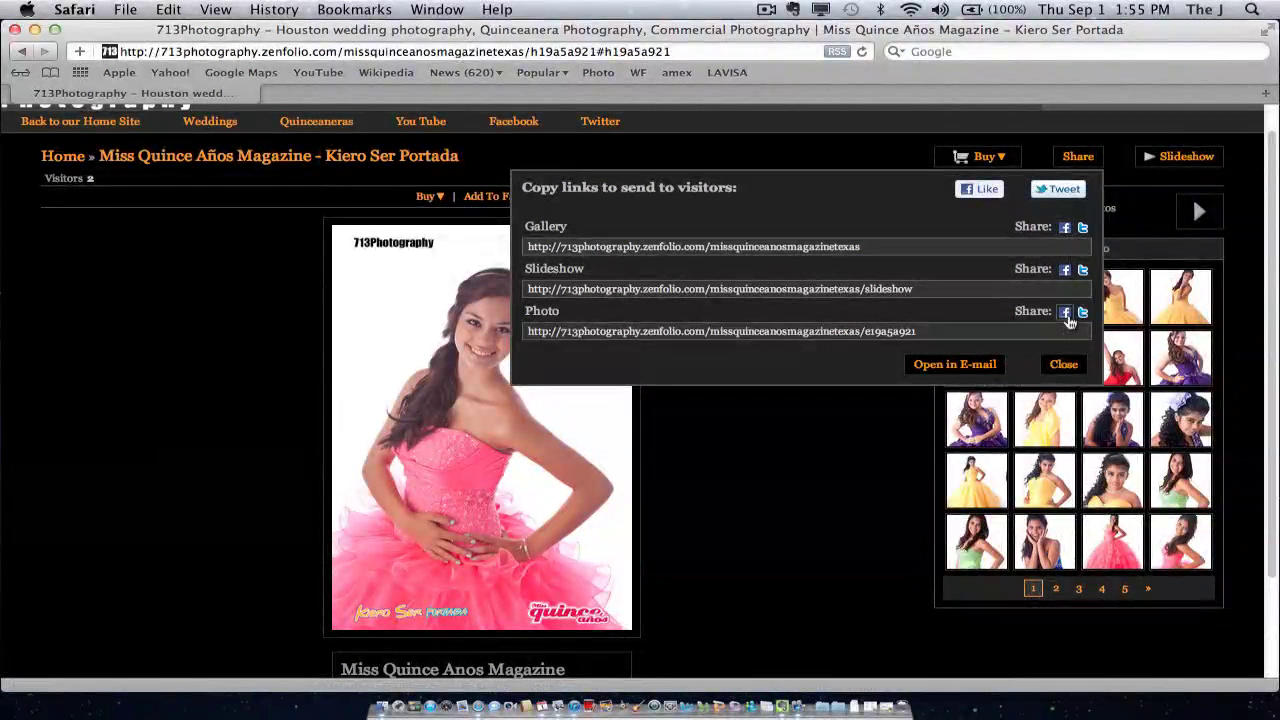
pyautogui.click(1062, 364)
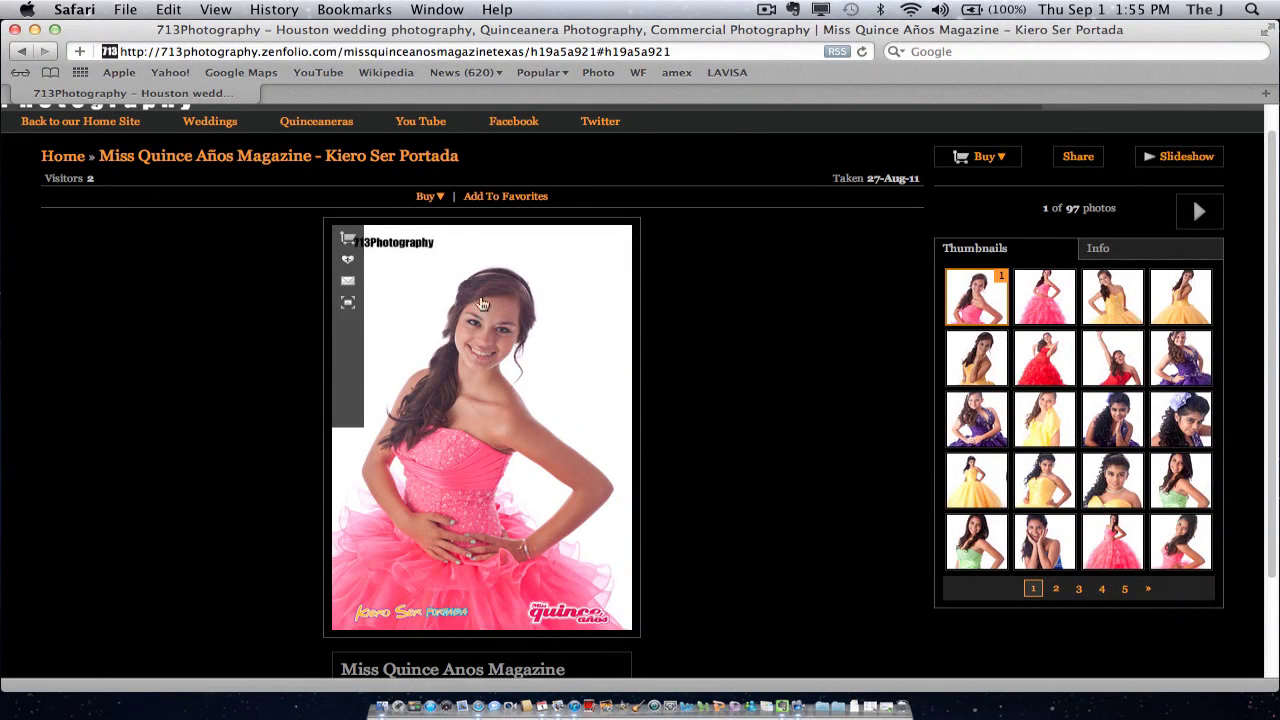
# Add the photo as a $0.99 Low Resolution download to the cart and go to checkout
pyautogui.click(425, 198)
pyautogui.click(425, 199)
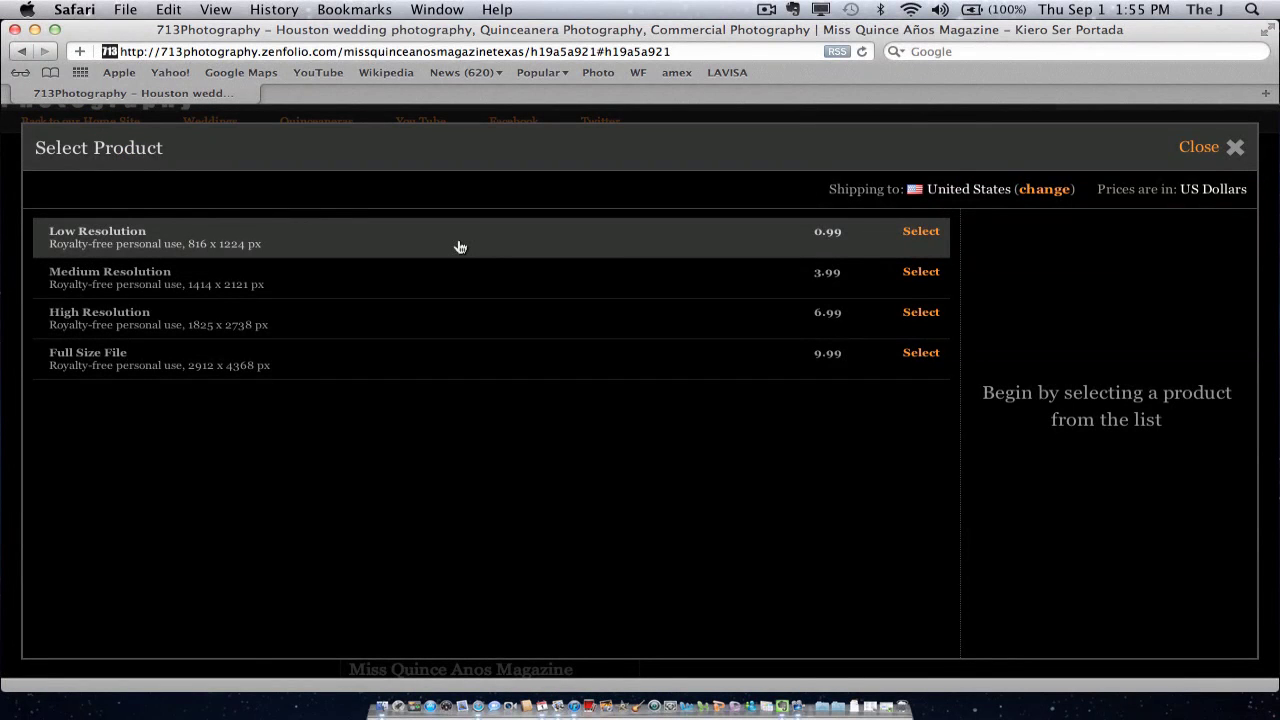
pyautogui.click(459, 247)
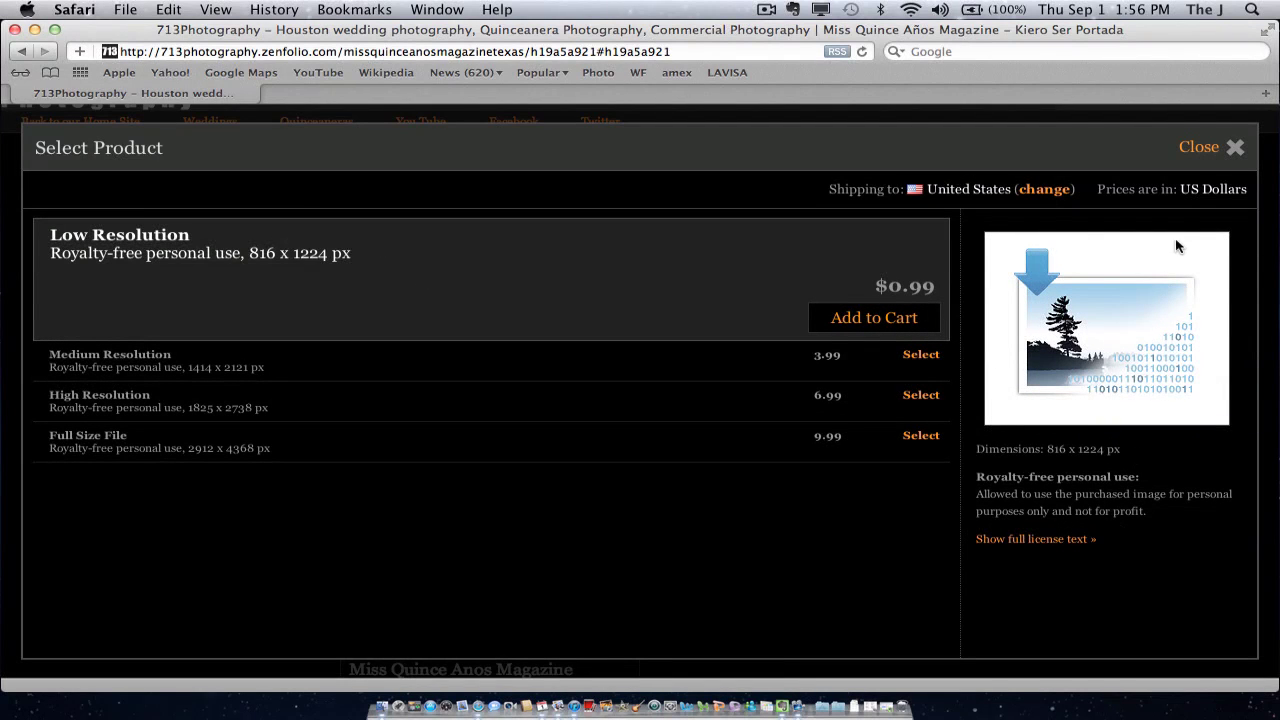
pyautogui.click(838, 317)
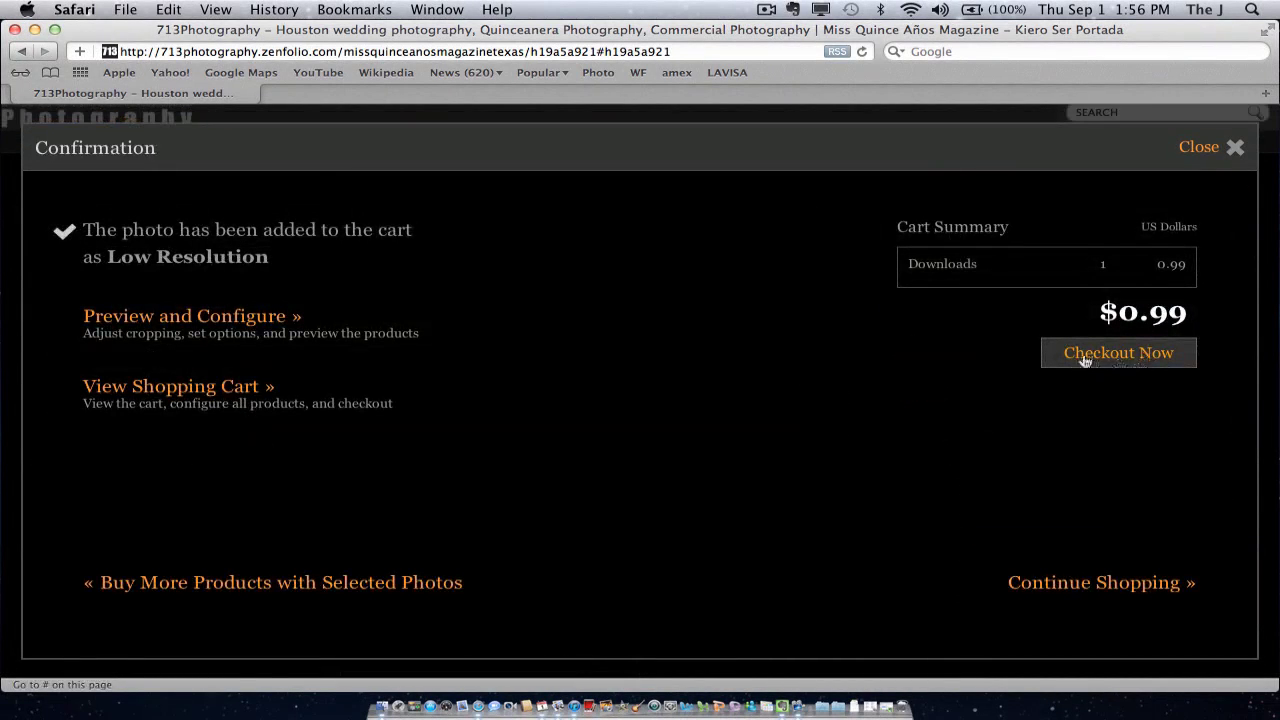
pyautogui.click(1133, 355)
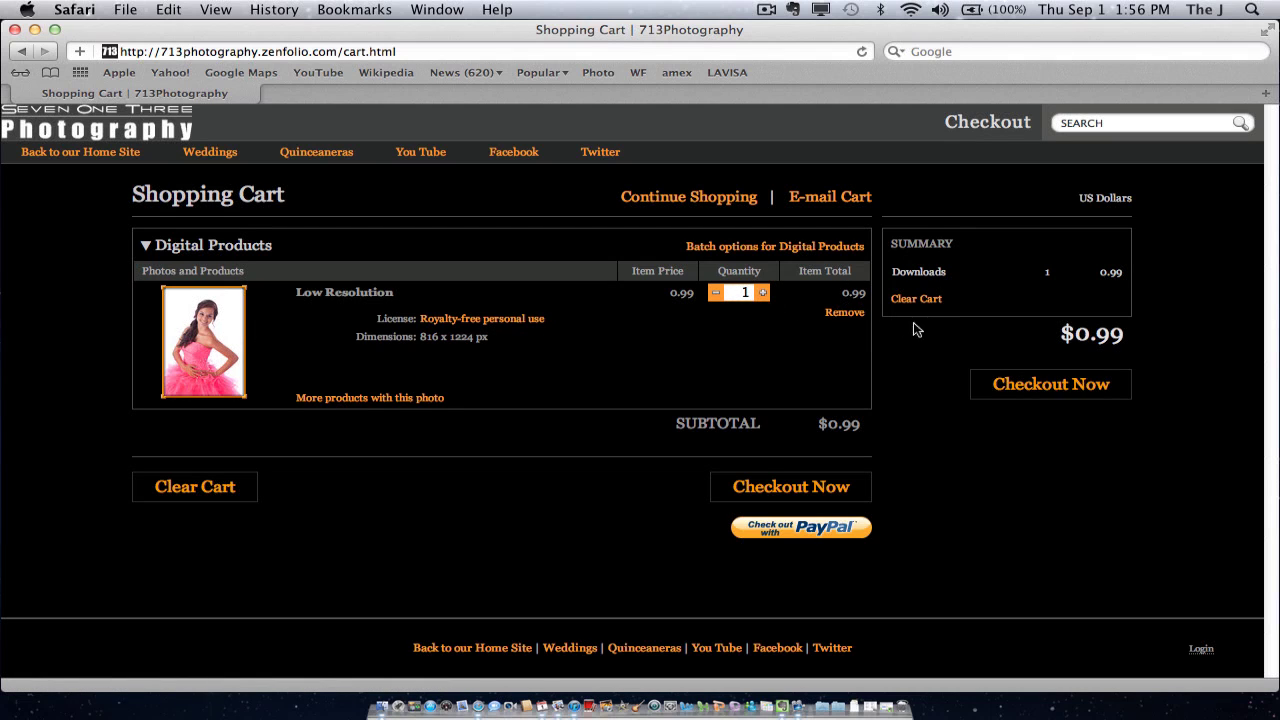
# Check out the $0.99 order as a guest without registering
pyautogui.click(1048, 388)
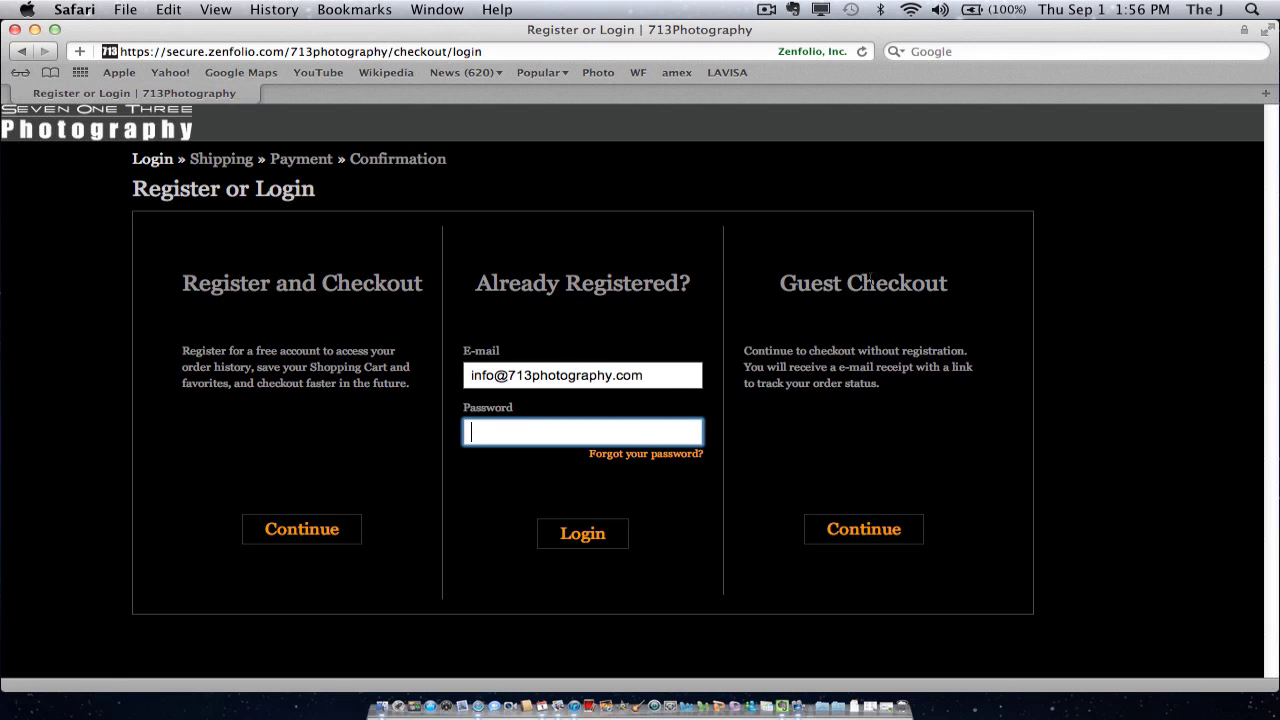
pyautogui.click(864, 530)
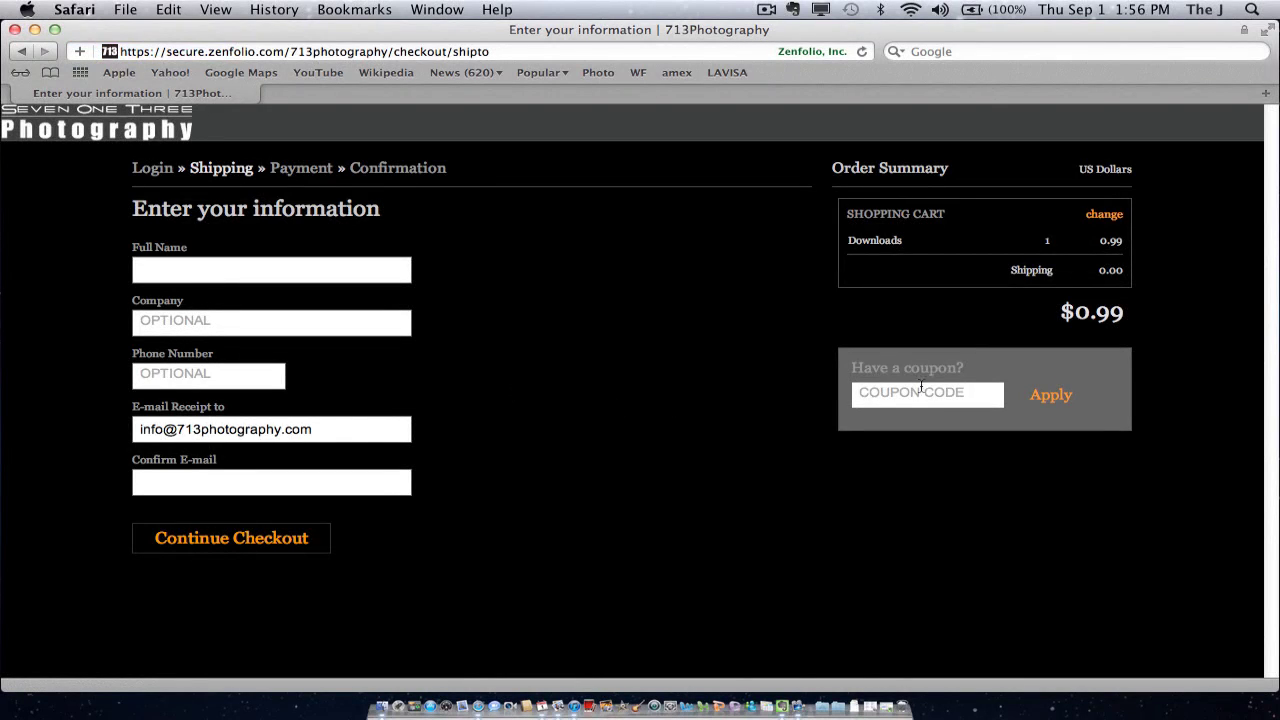
# Click through the name and e-mail fields, then clear the wrongly pasted coupon code box
pyautogui.click(269, 267)
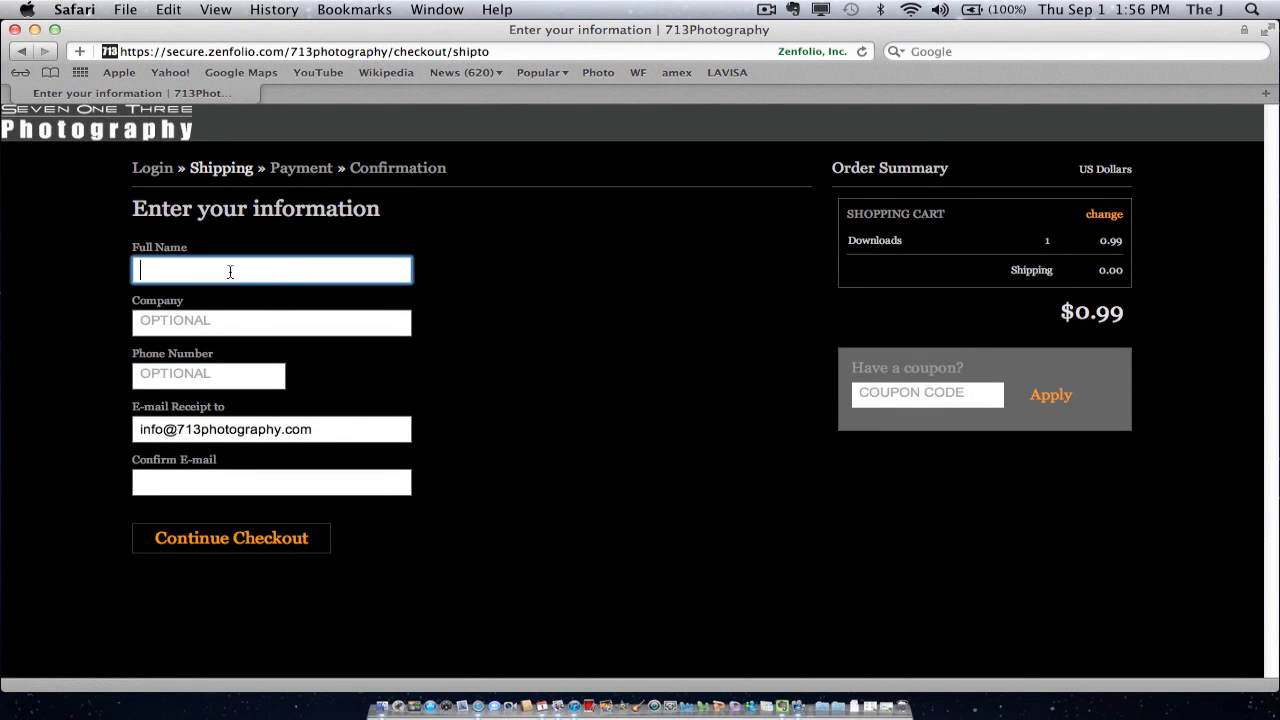
pyautogui.click(328, 428)
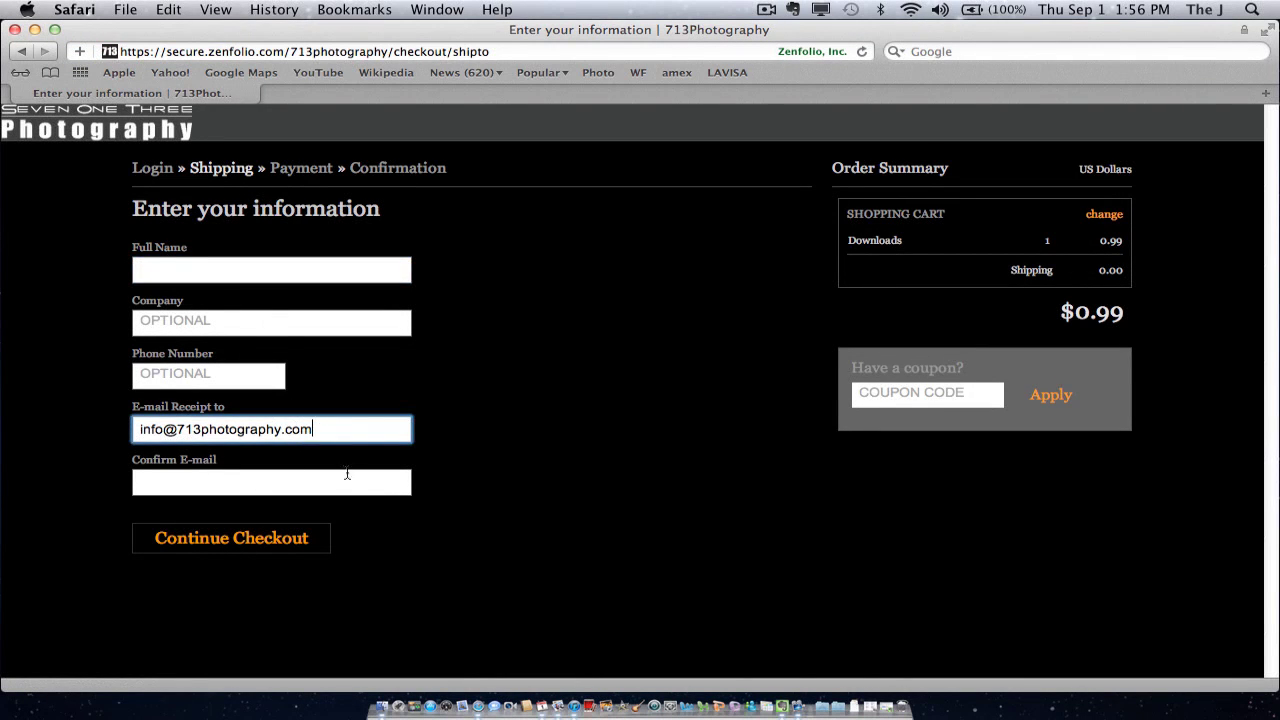
pyautogui.click(349, 480)
pyautogui.click(955, 394)
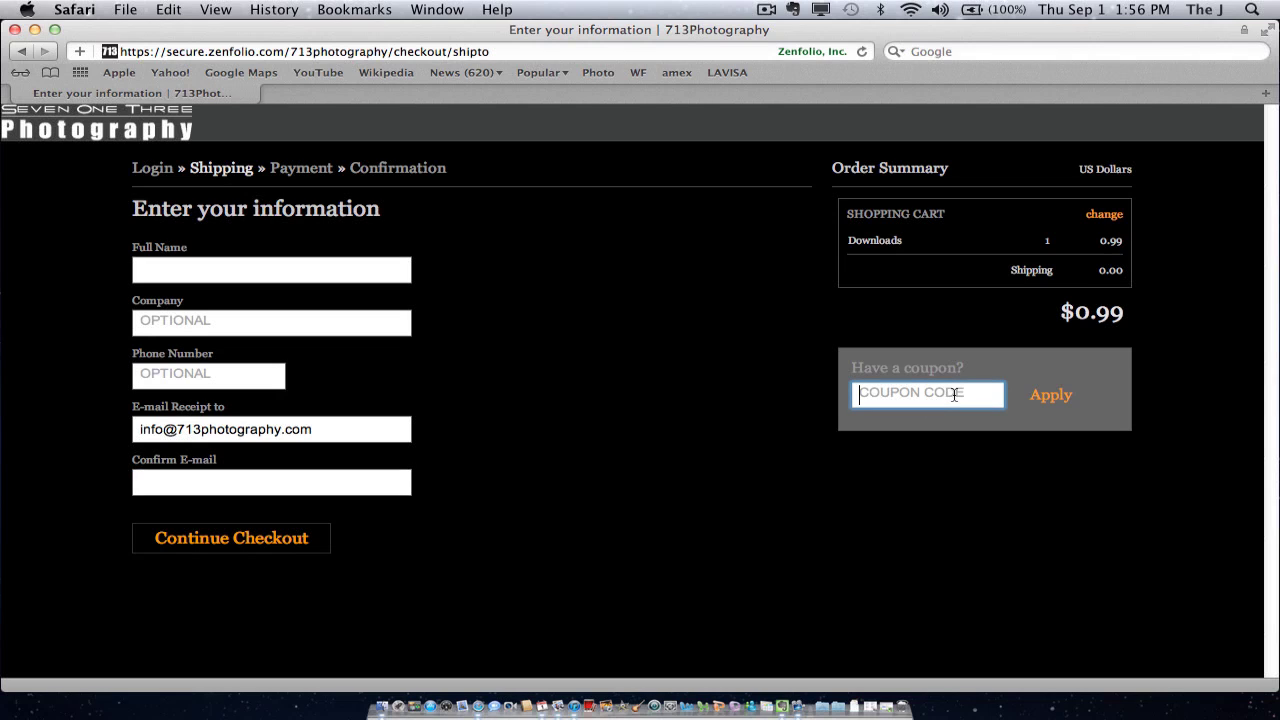
pyautogui.press('super+v')
pyautogui.press('super+a')
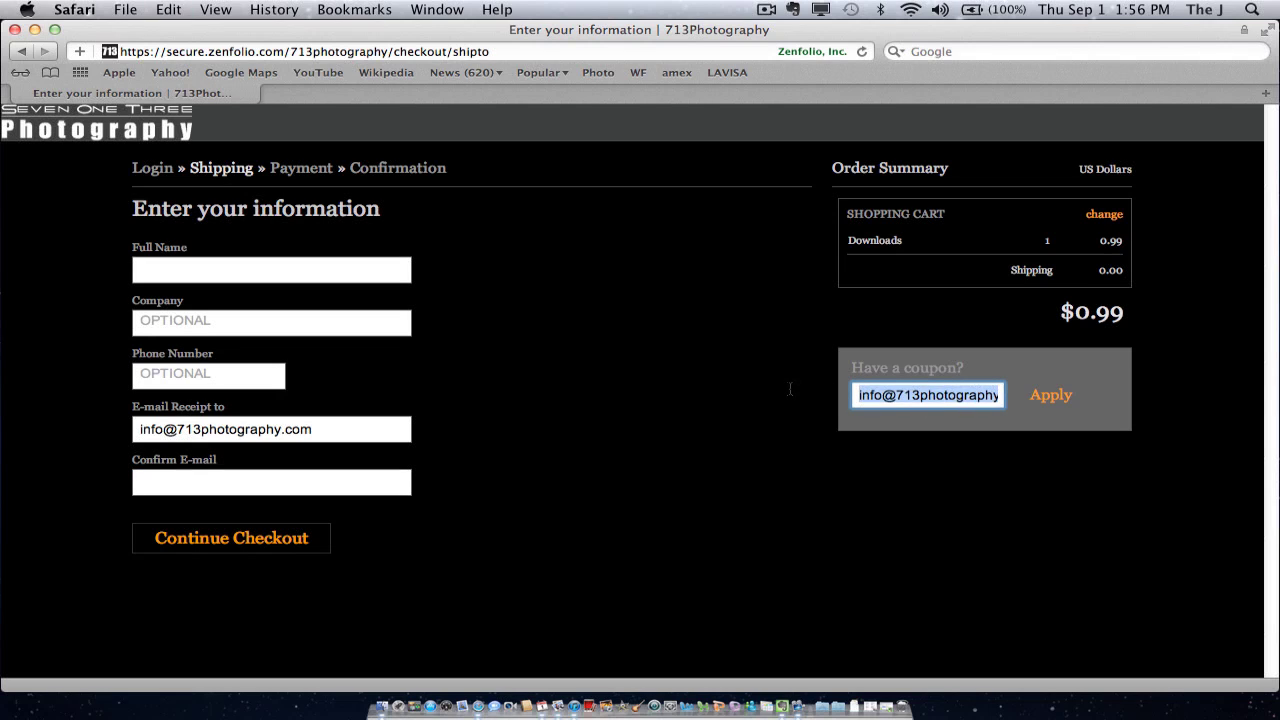
pyautogui.press('BackSpace')
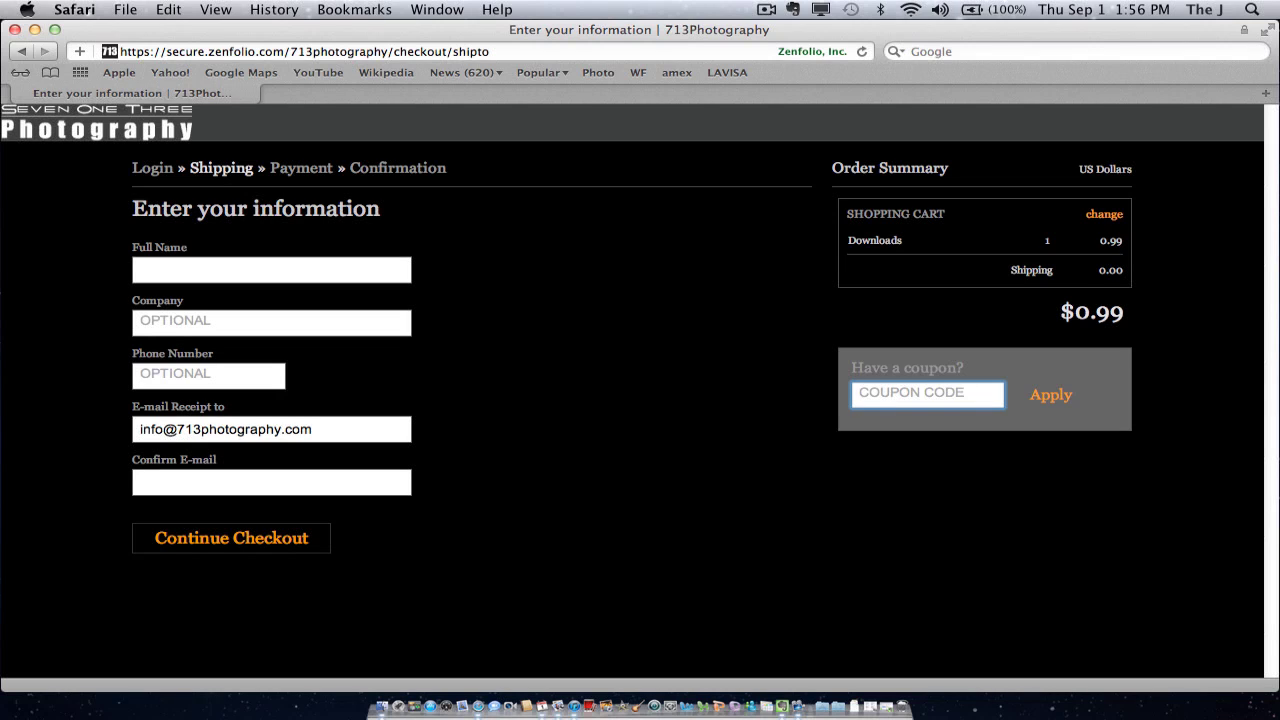
# Apply coupon 713-Test1, fixing its capitalisation after an error, bringing the total to $0.00
pyautogui.write('713-test')
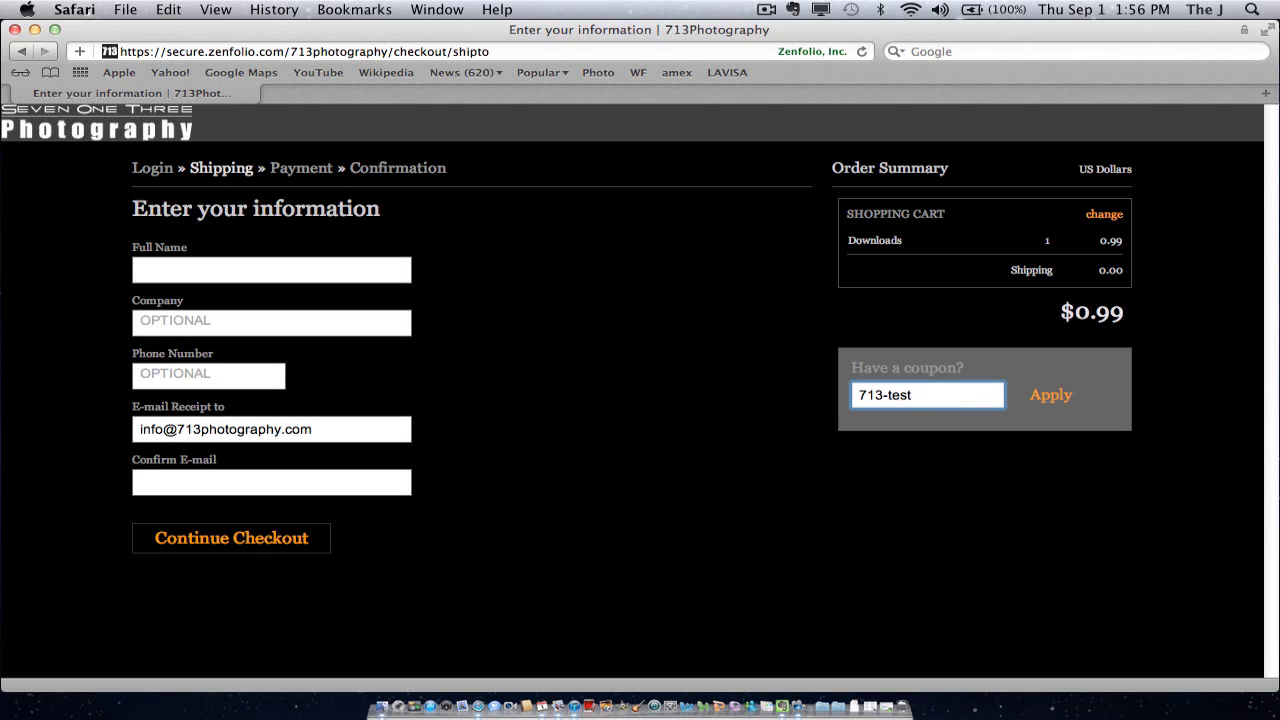
pyautogui.write('1')
pyautogui.click(1055, 399)
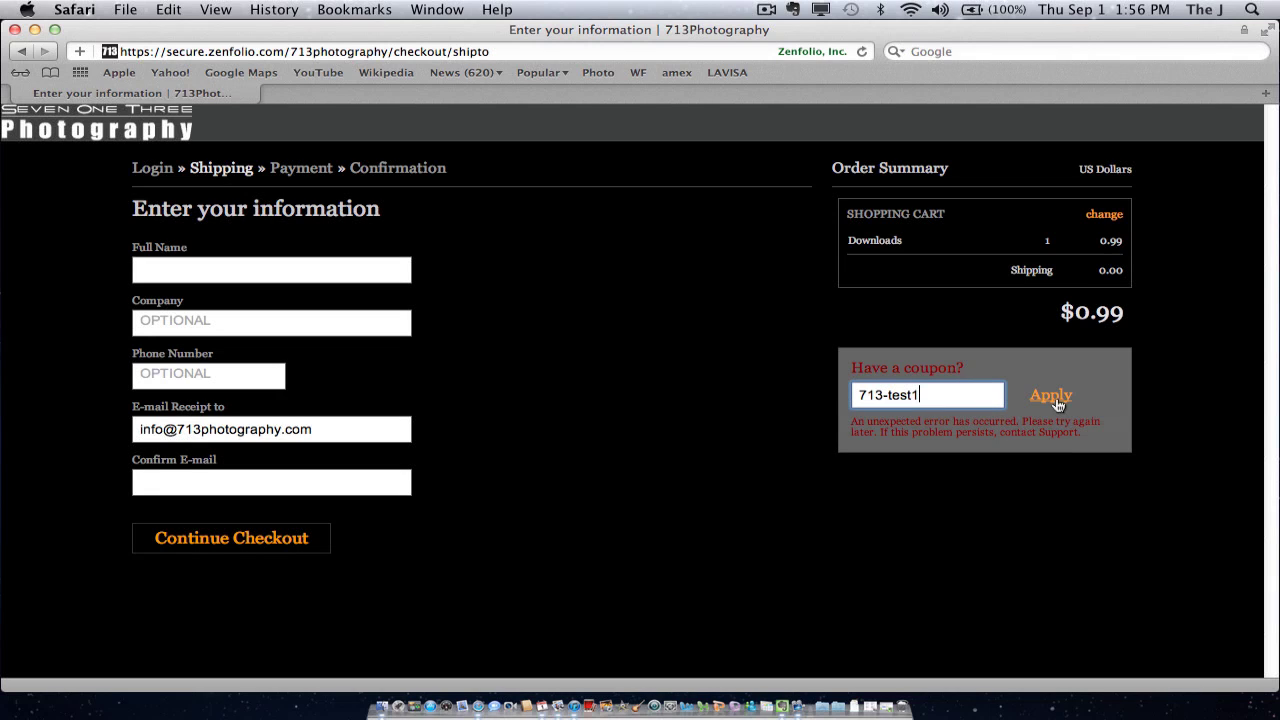
pyautogui.click(894, 396)
pyautogui.press('BackSpace')
pyautogui.write('T')
pyautogui.press('Return')
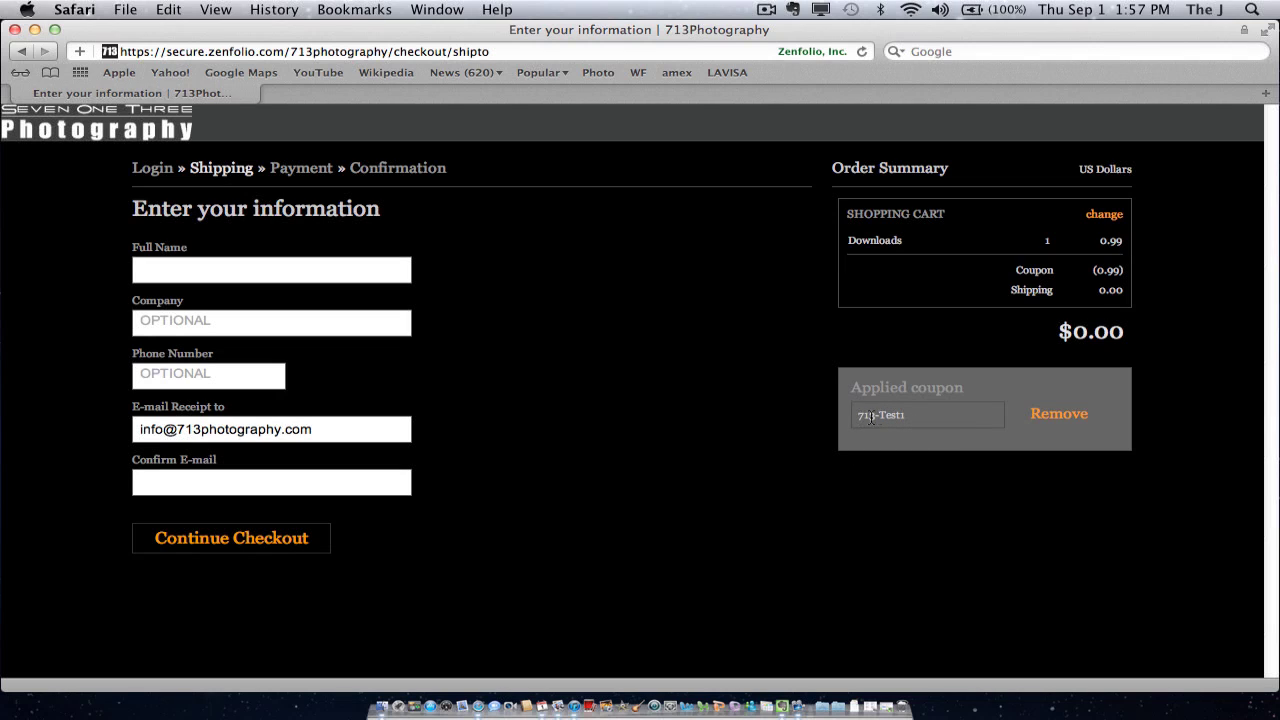
pyautogui.moveTo(857, 415); pyautogui.dragTo(912, 415)
# Fill in the buyer's full name and confirmation e-mail, then continue to the $0.00 order review
pyautogui.click(910, 413)
pyautogui.click(314, 272)
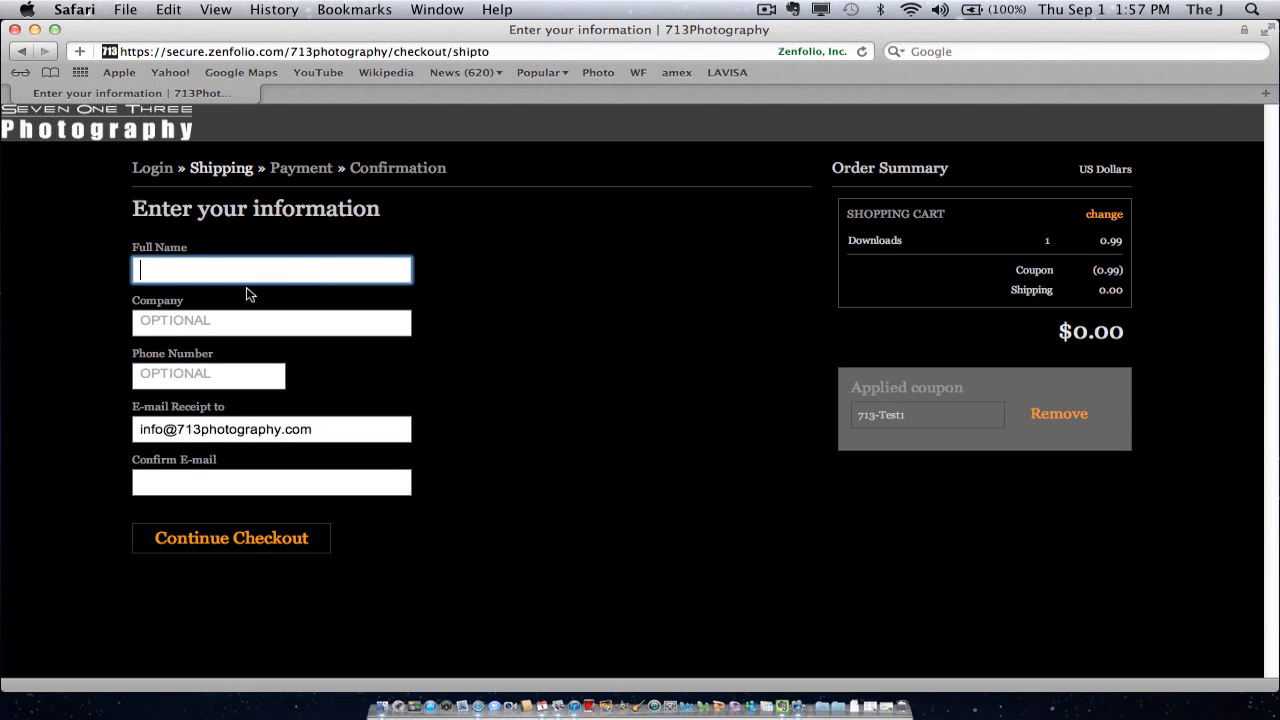
pyautogui.write('Jesus')
pyautogui.press('Tab')
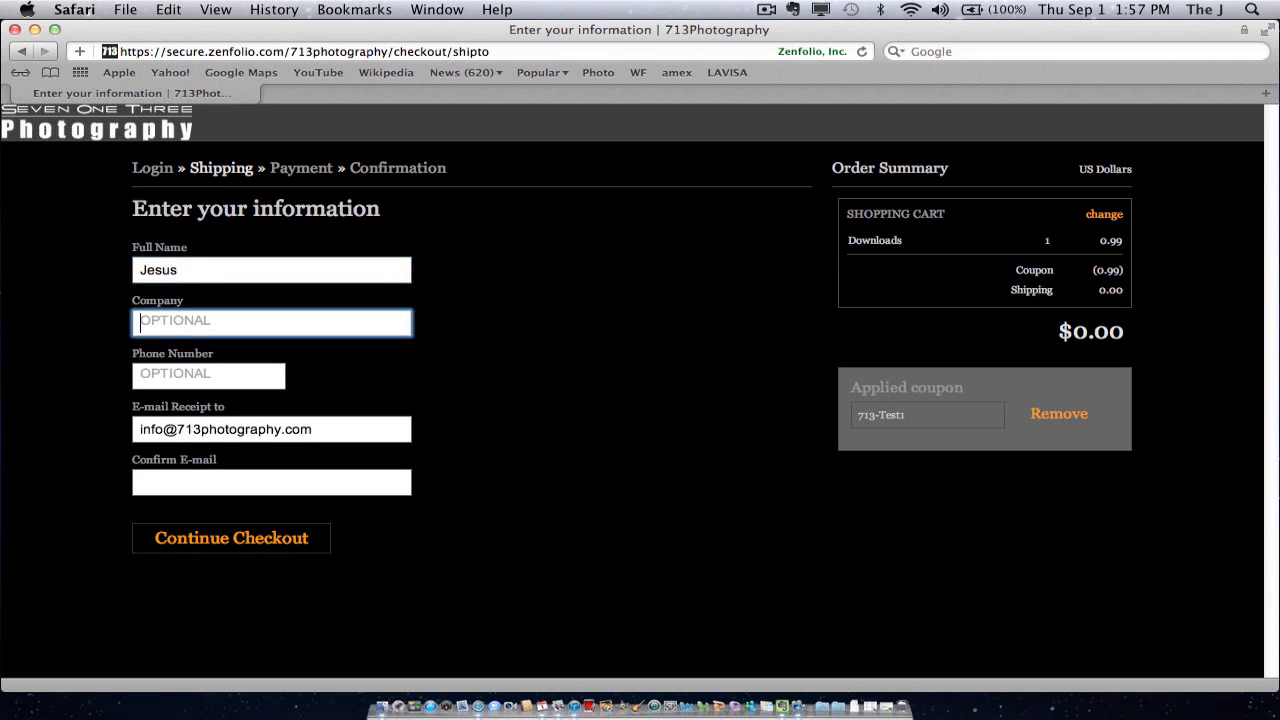
pyautogui.press('Tab')
pyautogui.press('Tab')
pyautogui.press('Tab')
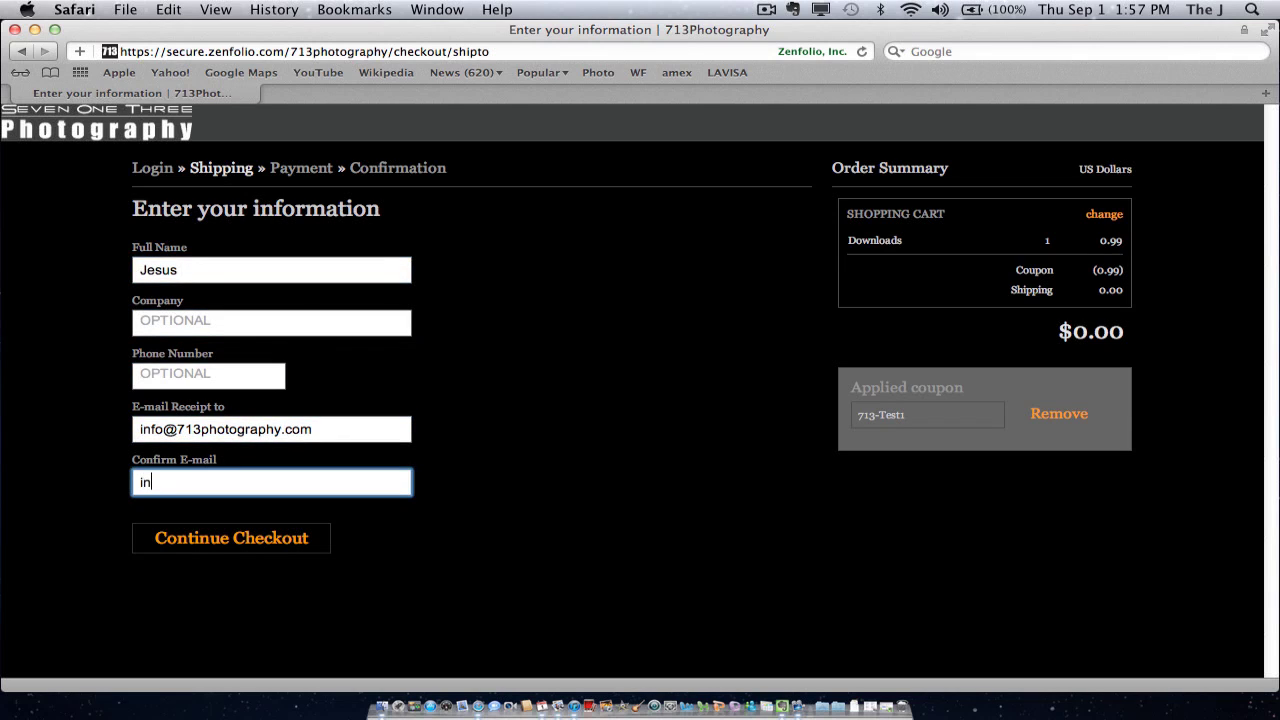
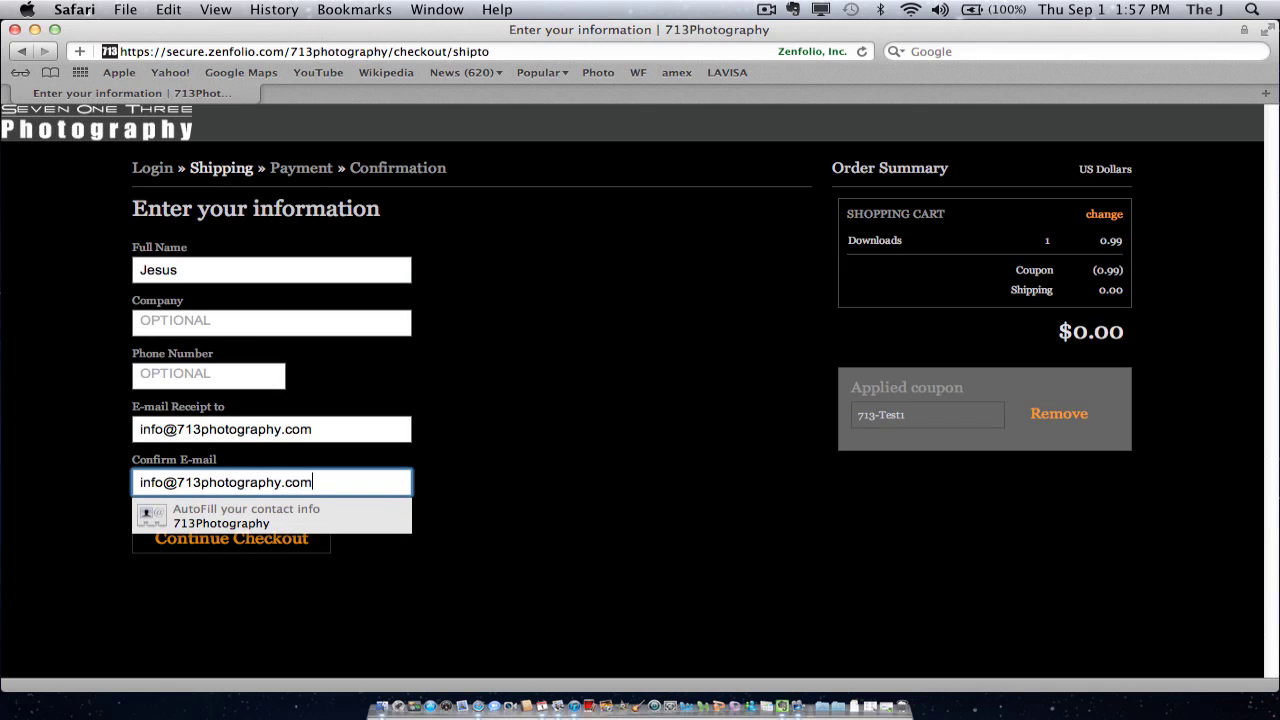
pyautogui.click(497, 350)
pyautogui.click(266, 540)
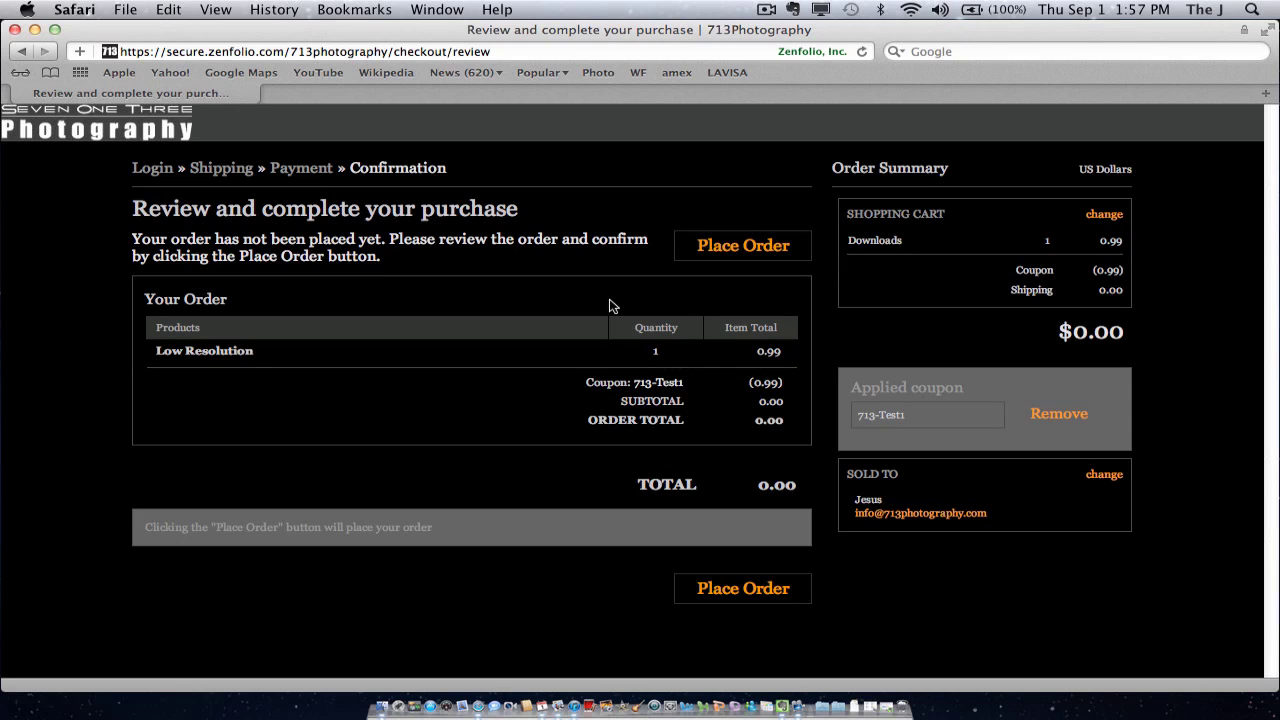
# Place the $0.00 order and scroll through the receipt
pyautogui.click(760, 255)
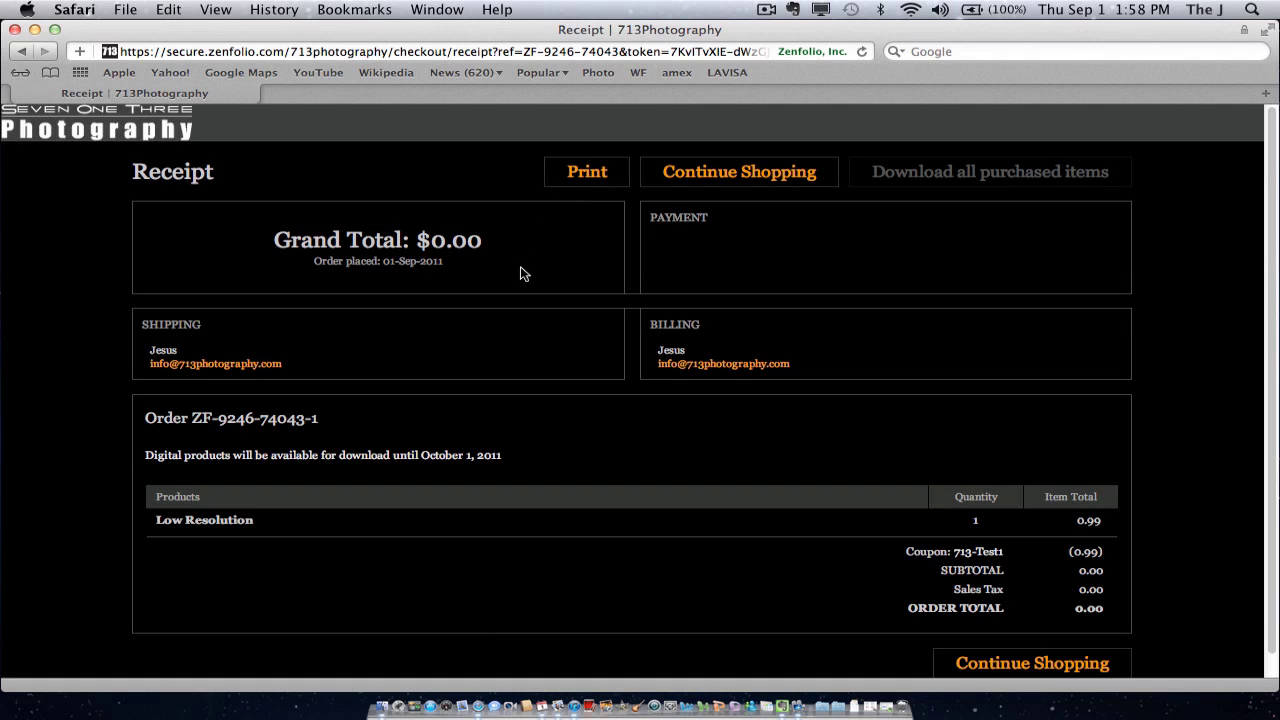
pyautogui.scroll(-2, 1273, 378)
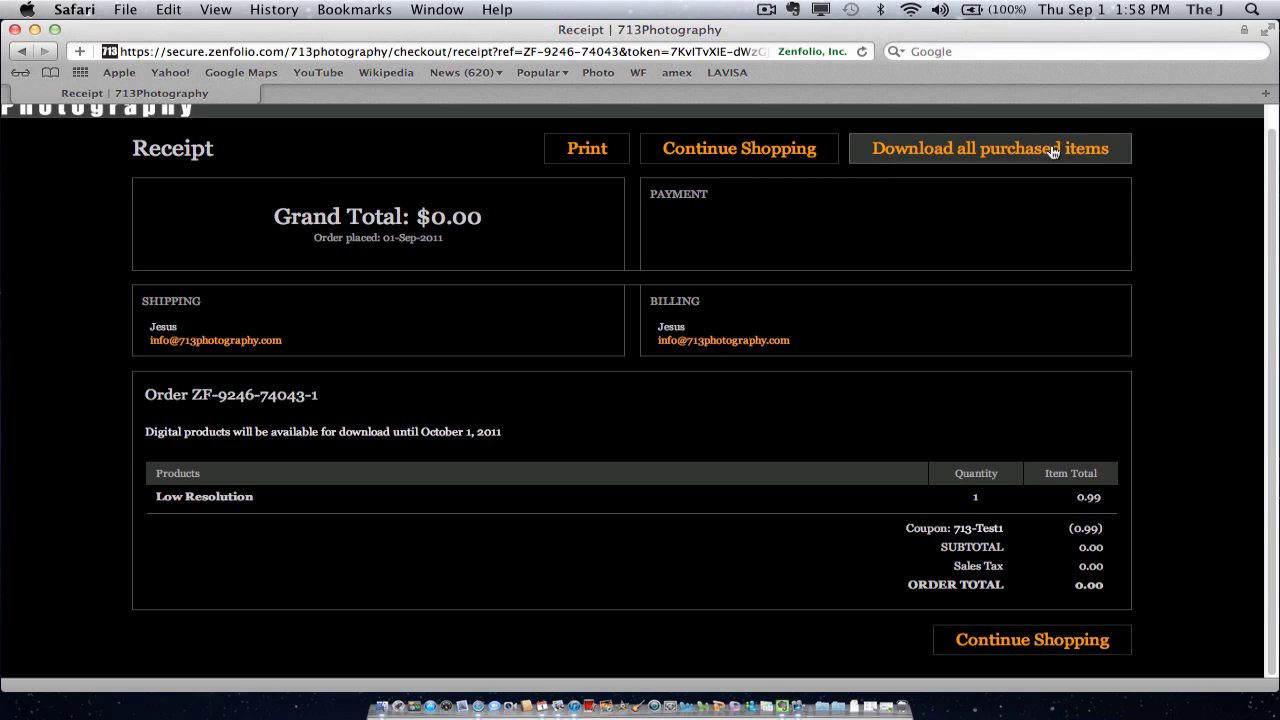
# Download the purchased photo as a 263.2 KB JPEG and reveal it in the Downloads folder
pyautogui.click(992, 150)
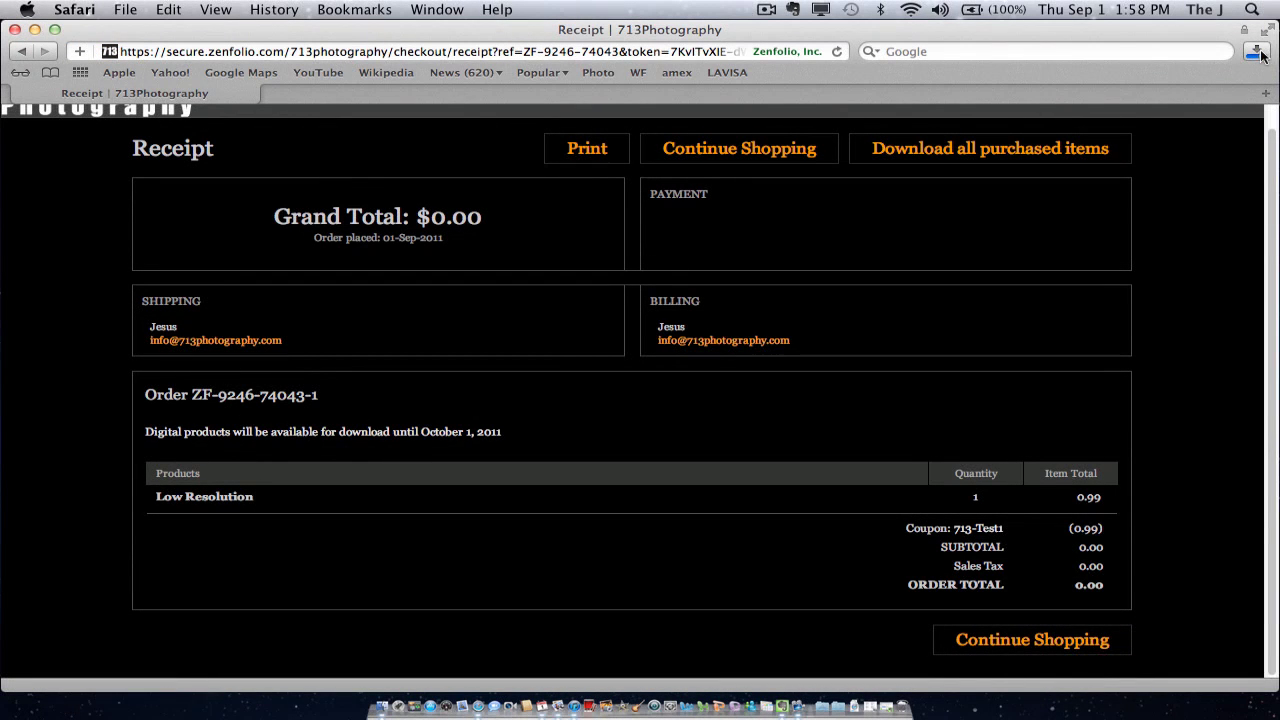
pyautogui.click(1258, 53)
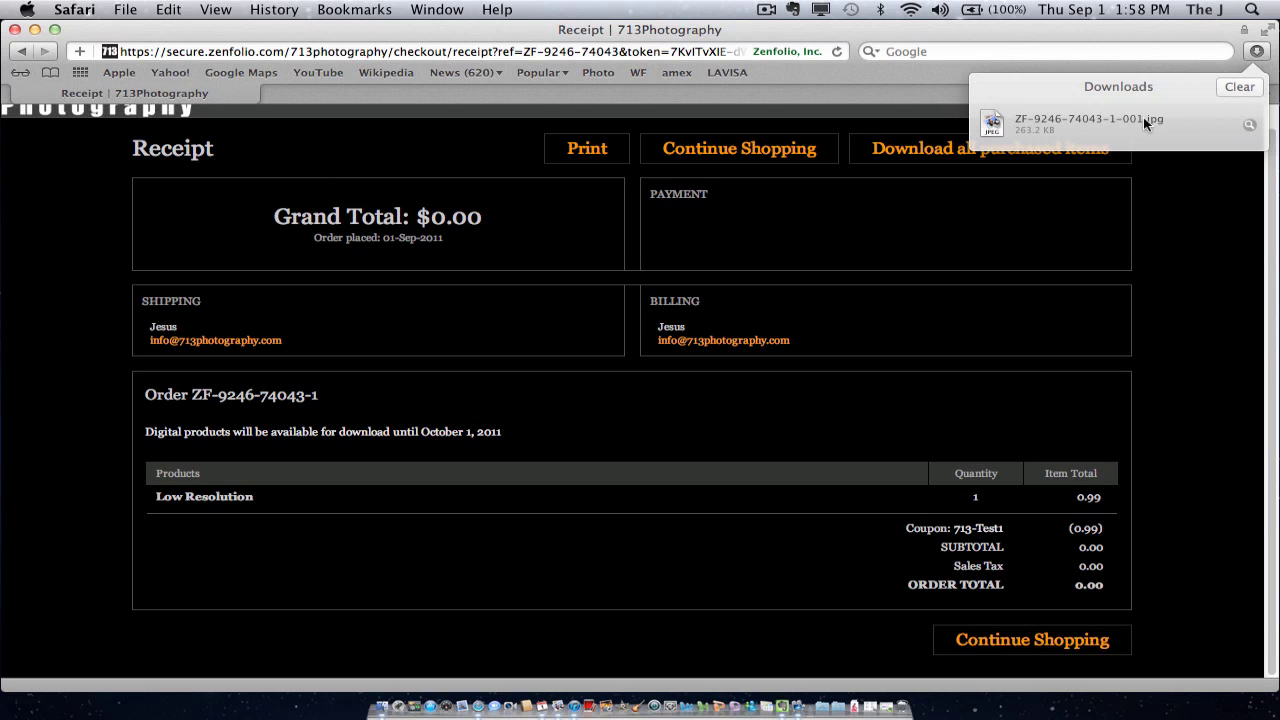
pyautogui.click(1250, 126)
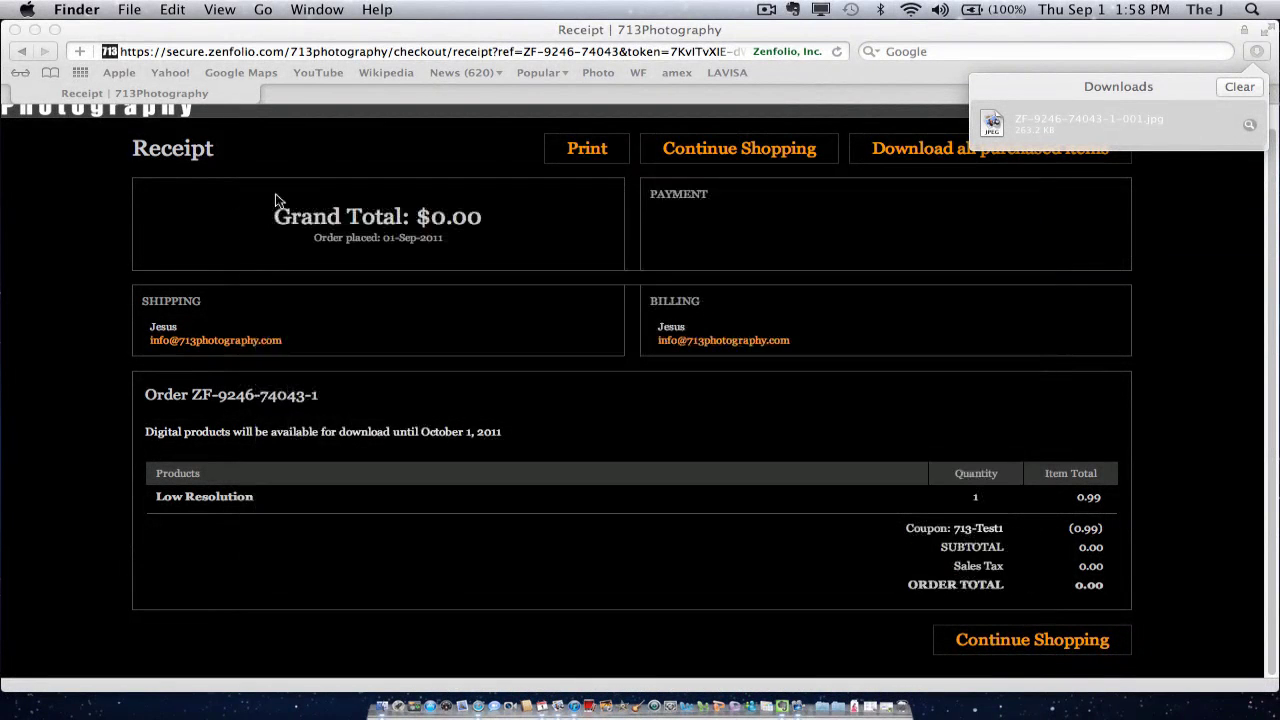
pyautogui.click(268, 197)
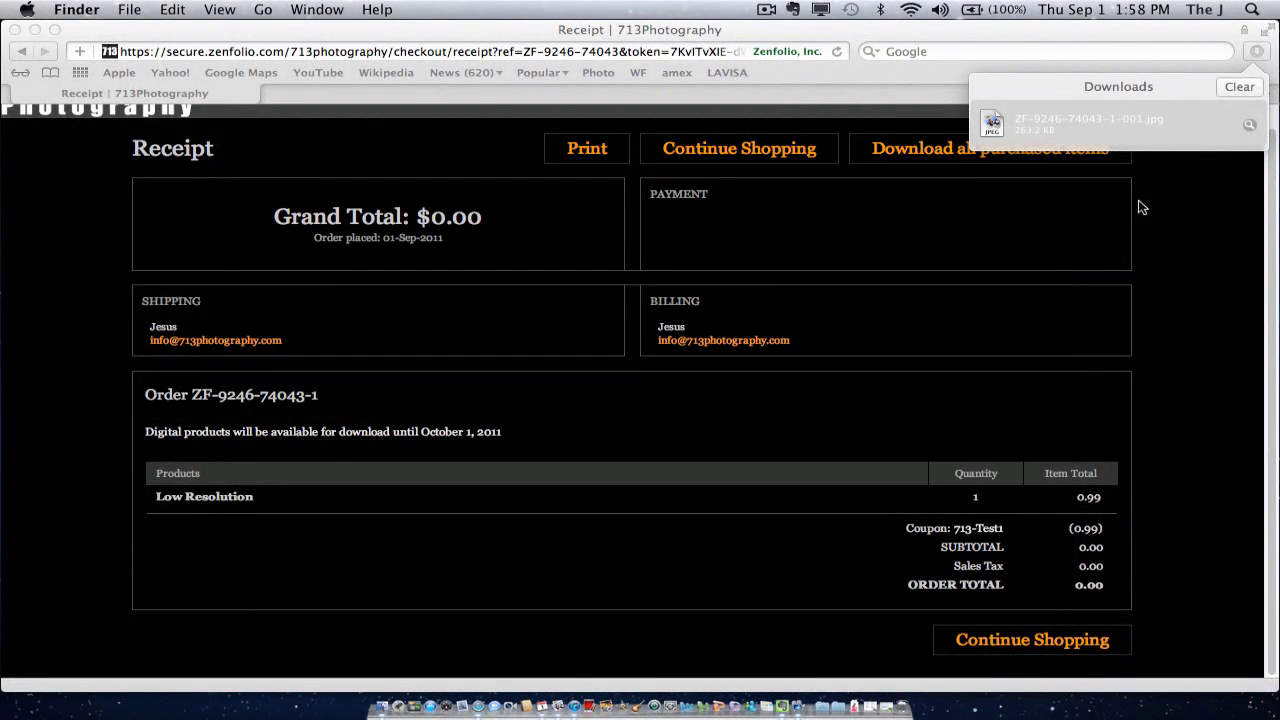